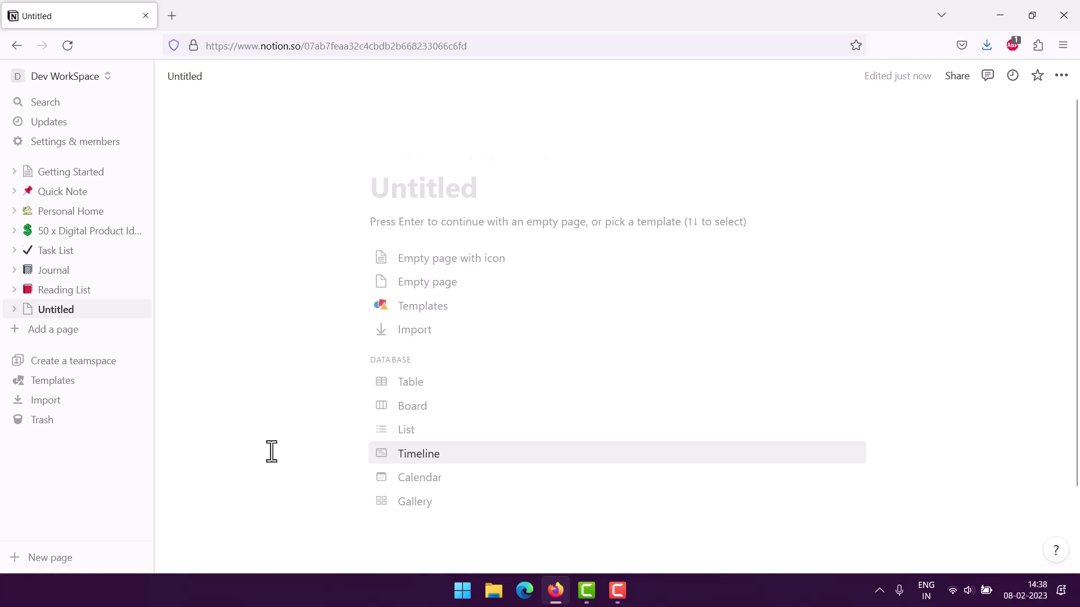
# Step: Turn the untitled page into a table backed by a new database
pyautogui.click(410, 384)
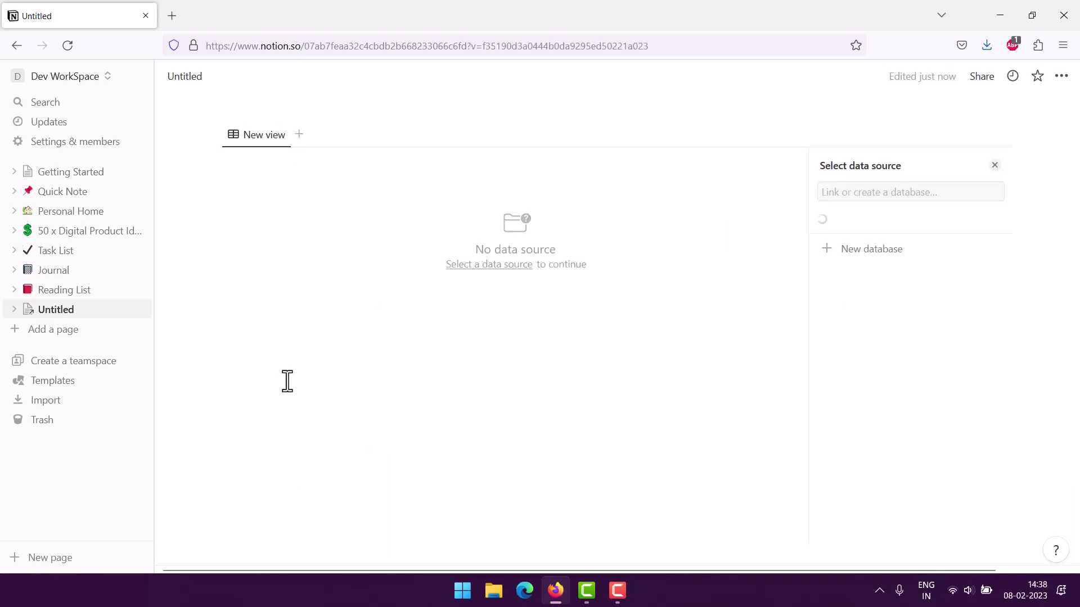
pyautogui.click(863, 385)
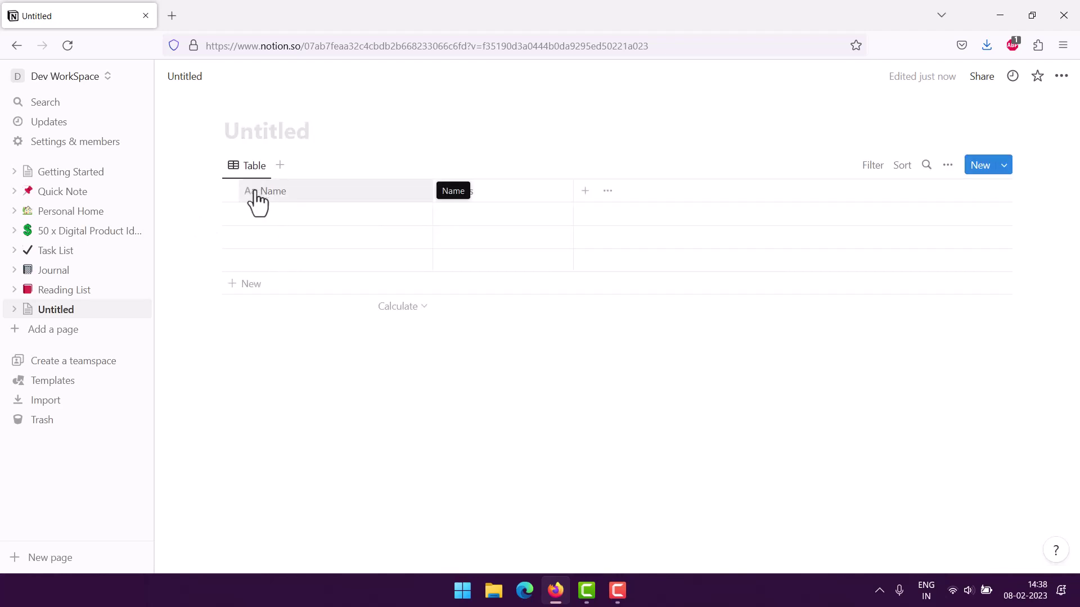
# Step: Rename the Name column to ItemName and narrow it to fit its heading
pyautogui.click(278, 192)
pyautogui.moveTo(301, 213); pyautogui.dragTo(251, 216)
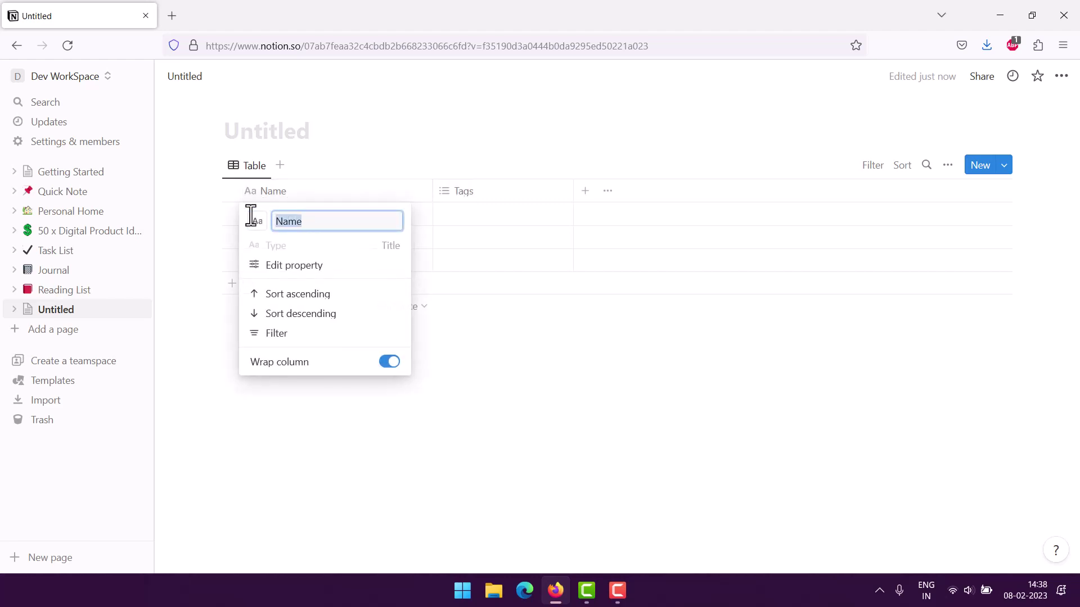
pyautogui.press('BackSpace')
pyautogui.write('ItemName')
pyautogui.click(198, 430)
pyautogui.moveTo(433, 188); pyautogui.dragTo(310, 183)
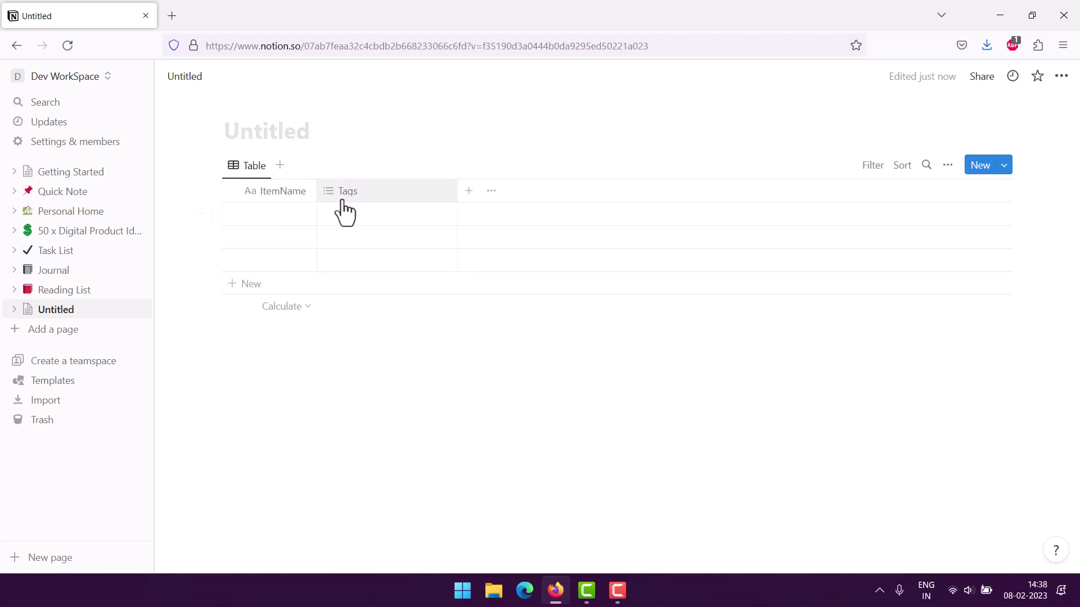
# Step: Delete the Tags property from the table
pyautogui.click(362, 194)
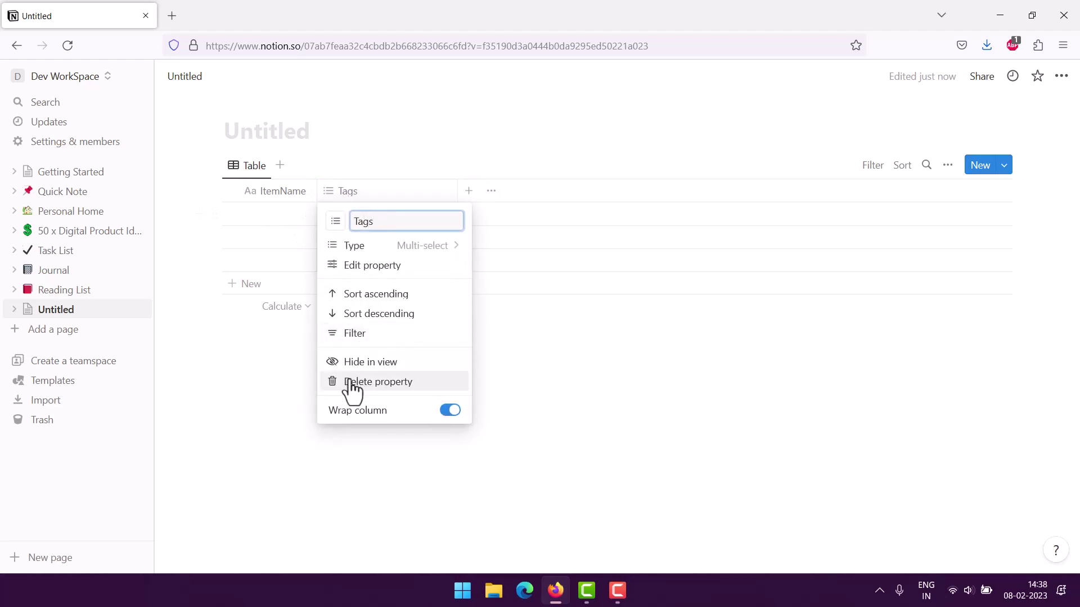
pyautogui.click(353, 386)
pyautogui.click(528, 332)
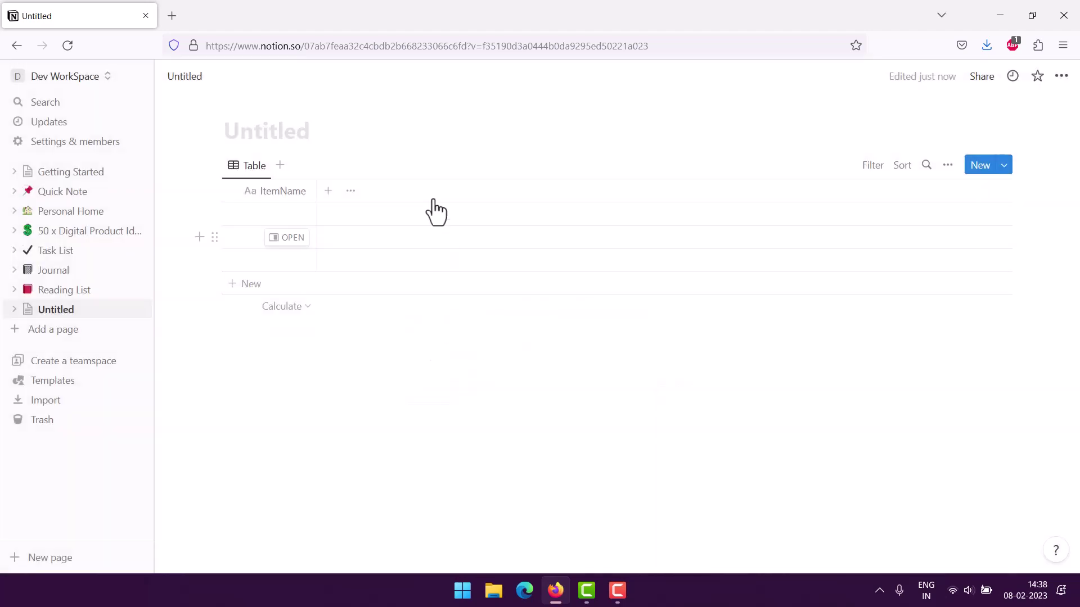
# Step: Add a Text property named Description and narrow its column to fit the heading
pyautogui.click(332, 191)
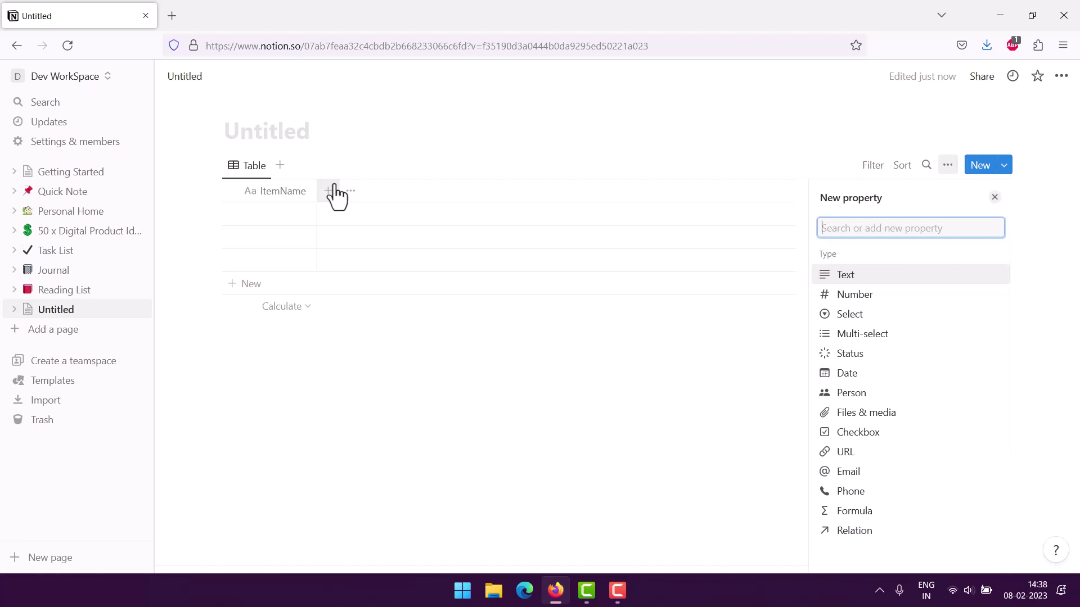
pyautogui.click(853, 276)
pyautogui.write('de')
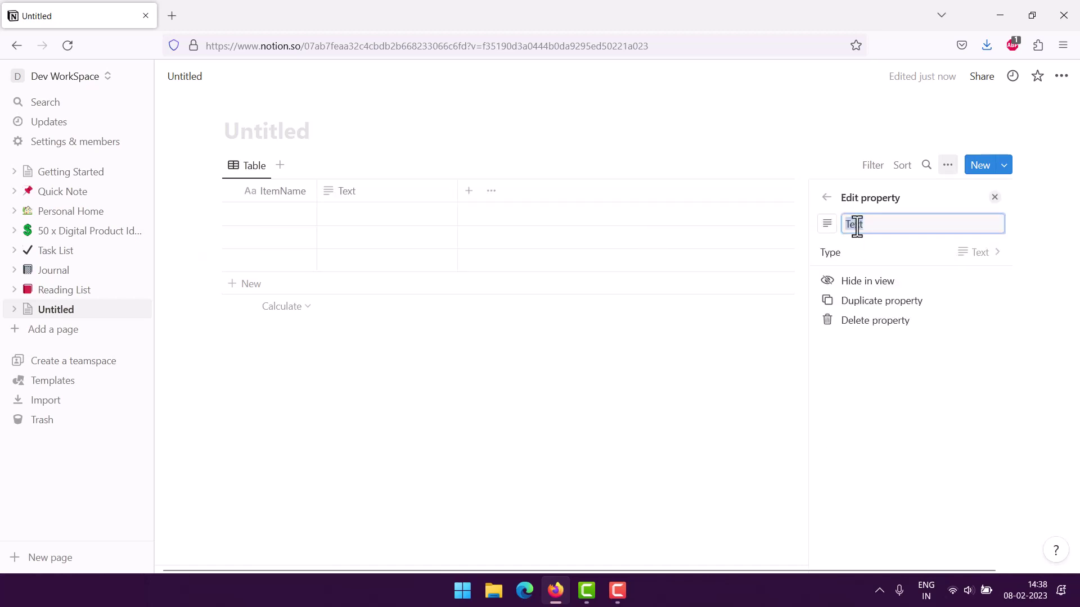
pyautogui.write('SC')
pyautogui.press('BackSpace')
pyautogui.press('BackSpace')
pyautogui.press('BackSpace')
pyautogui.press('BackSpace')
pyautogui.write('Description')
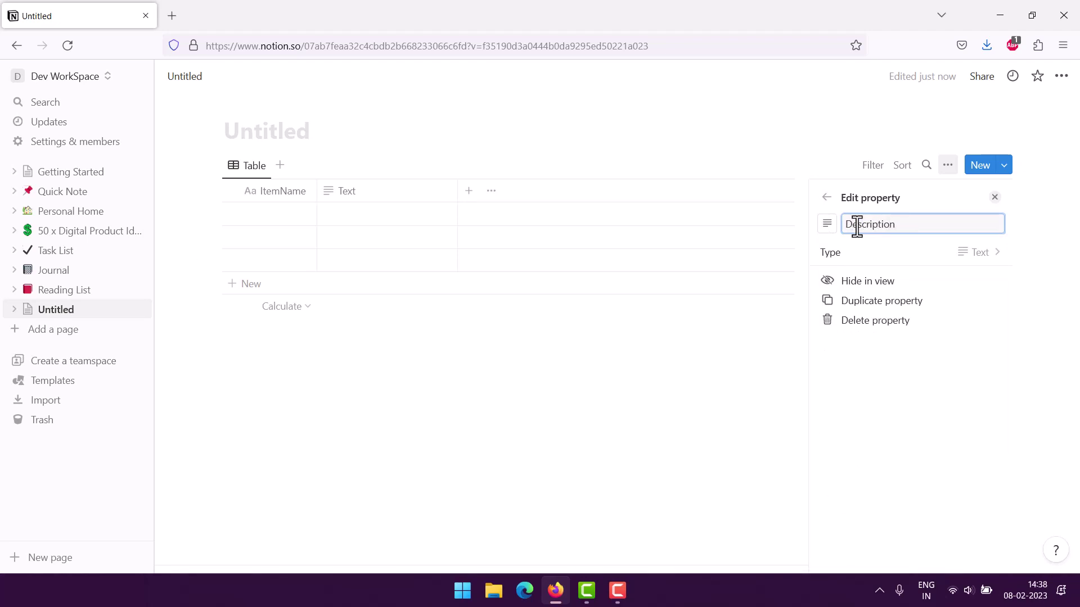
pyautogui.click(826, 197)
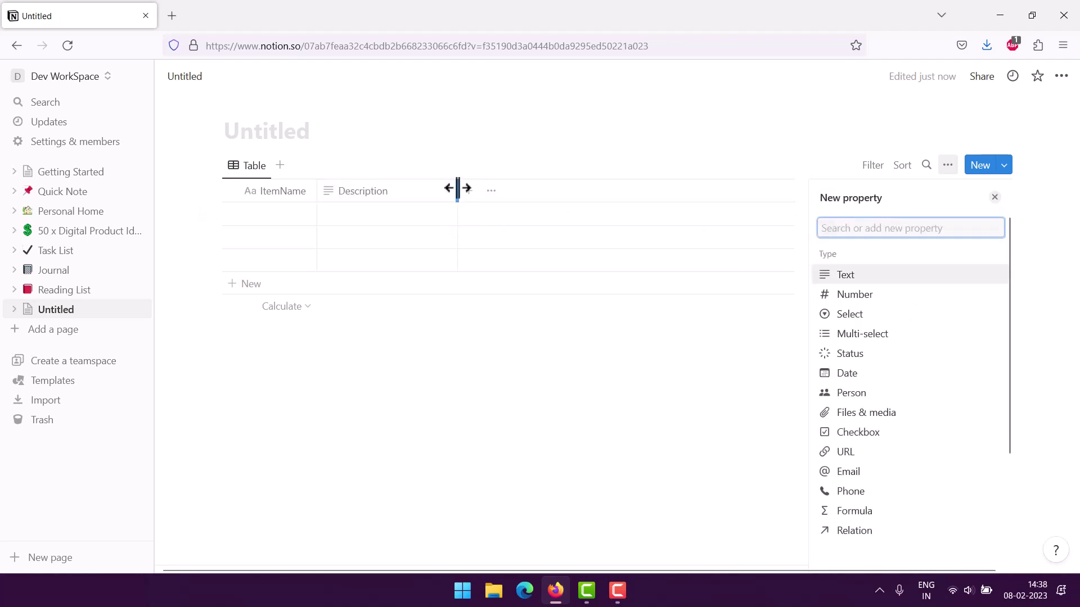
pyautogui.moveTo(457, 188); pyautogui.dragTo(394, 189)
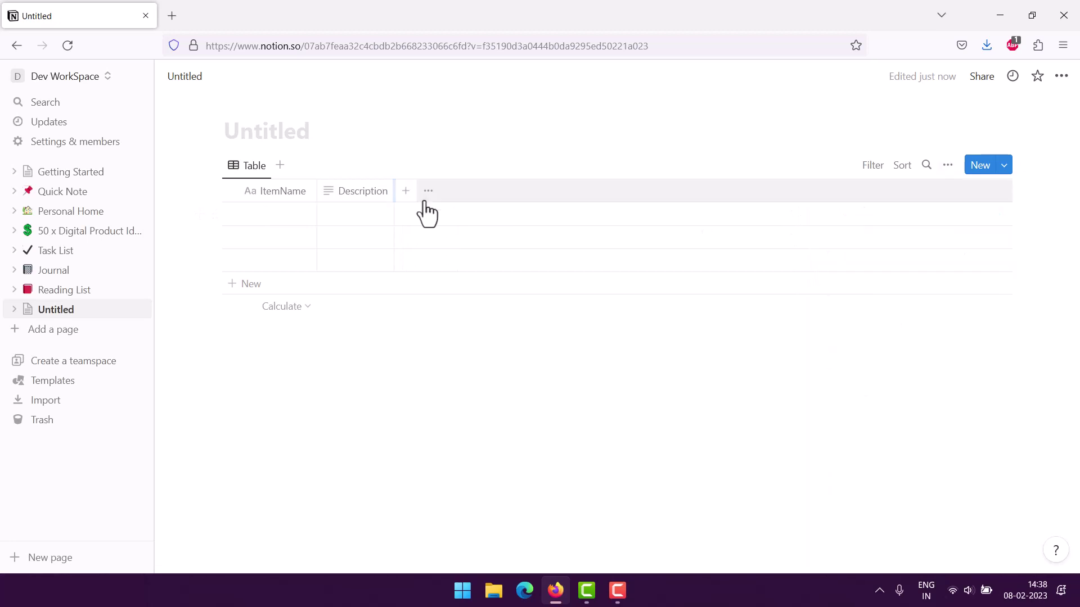
# Step: Add a Number property named Quantity and narrow its column to fit the heading
pyautogui.click(405, 190)
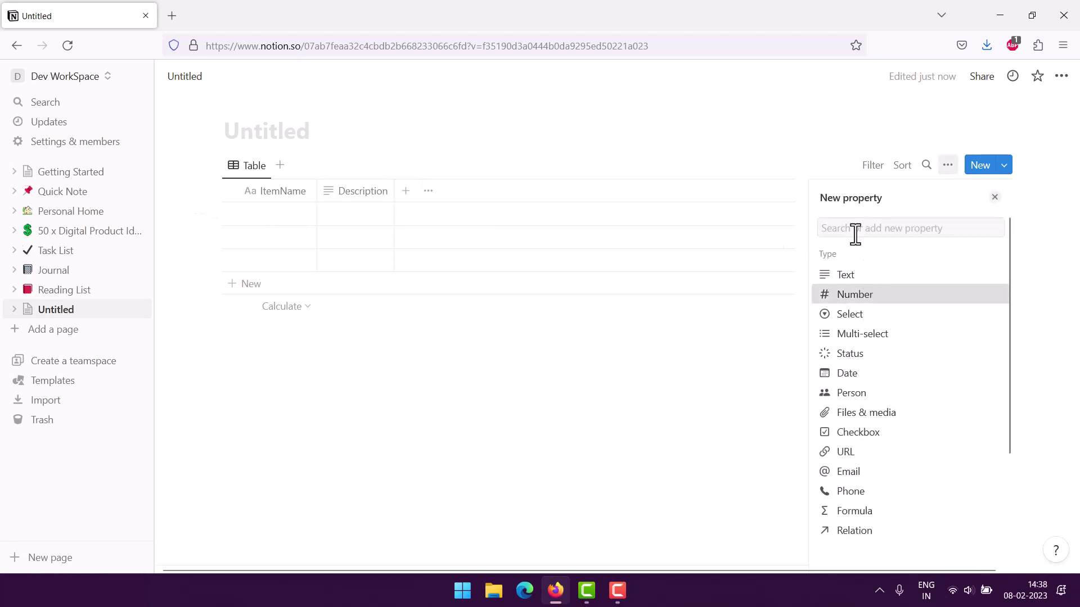
pyautogui.moveTo(895, 229); pyautogui.dragTo(818, 218)
pyautogui.write('Quantt')
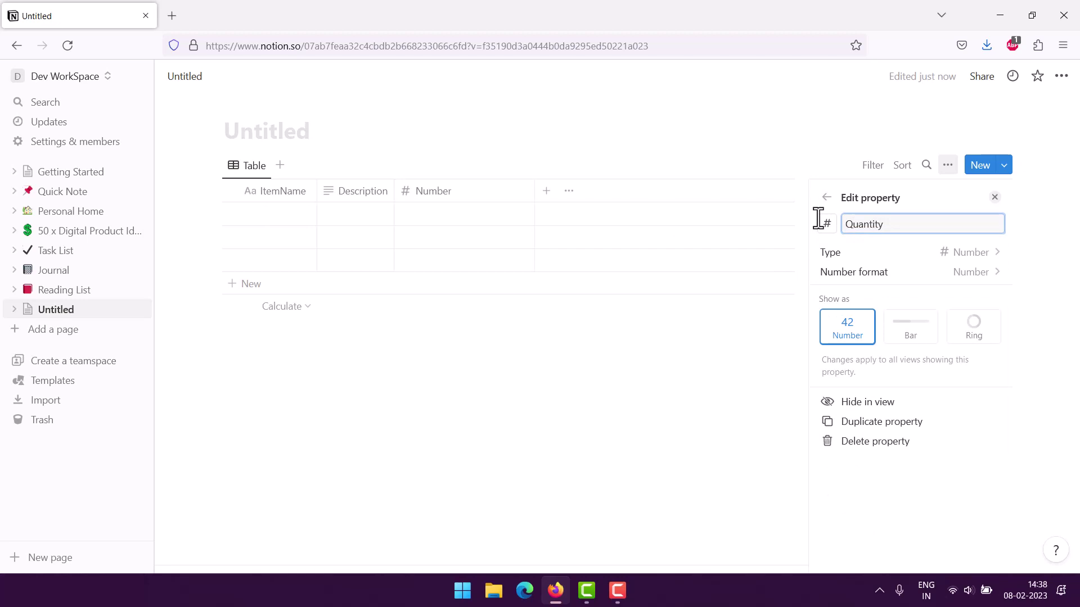
pyautogui.click(827, 198)
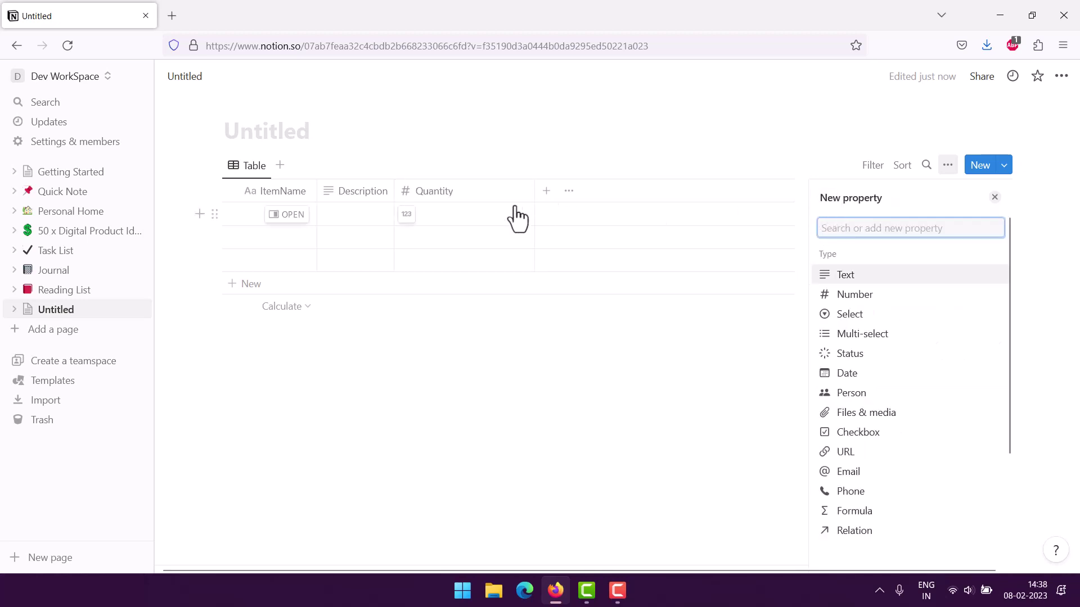
pyautogui.moveTo(533, 191); pyautogui.dragTo(465, 194)
pyautogui.click(533, 244)
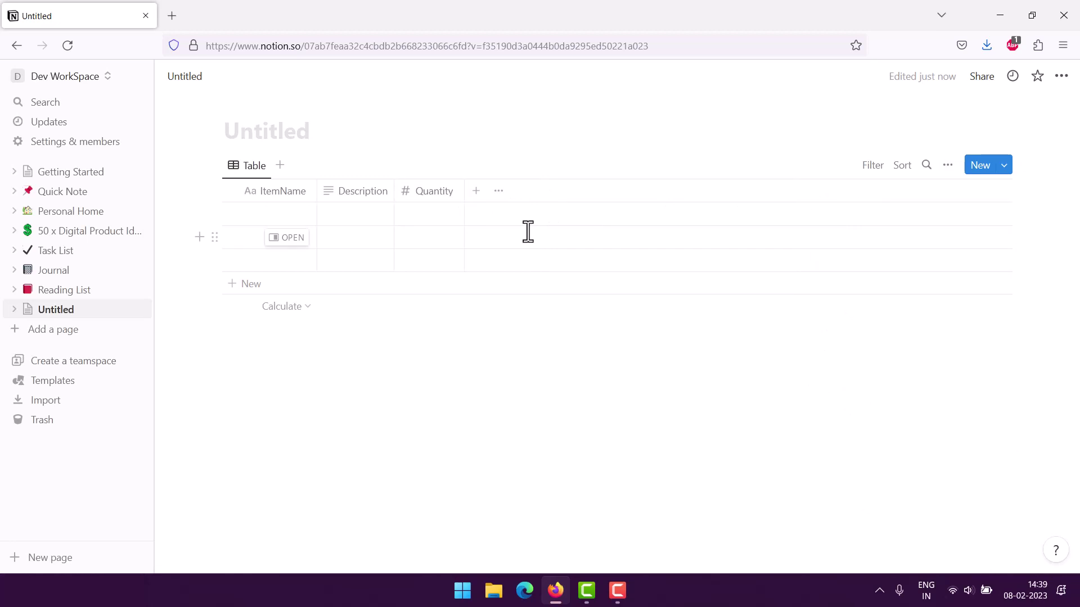
# Step: Add another Number property to the table and name it Price
pyautogui.click(476, 194)
pyautogui.click(866, 294)
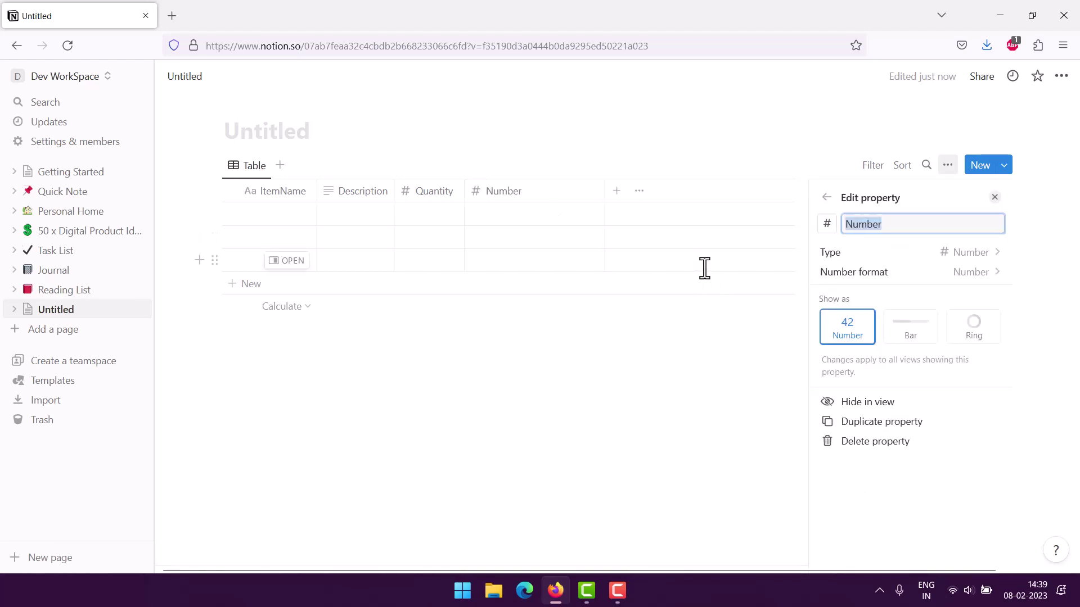
pyautogui.write('p')
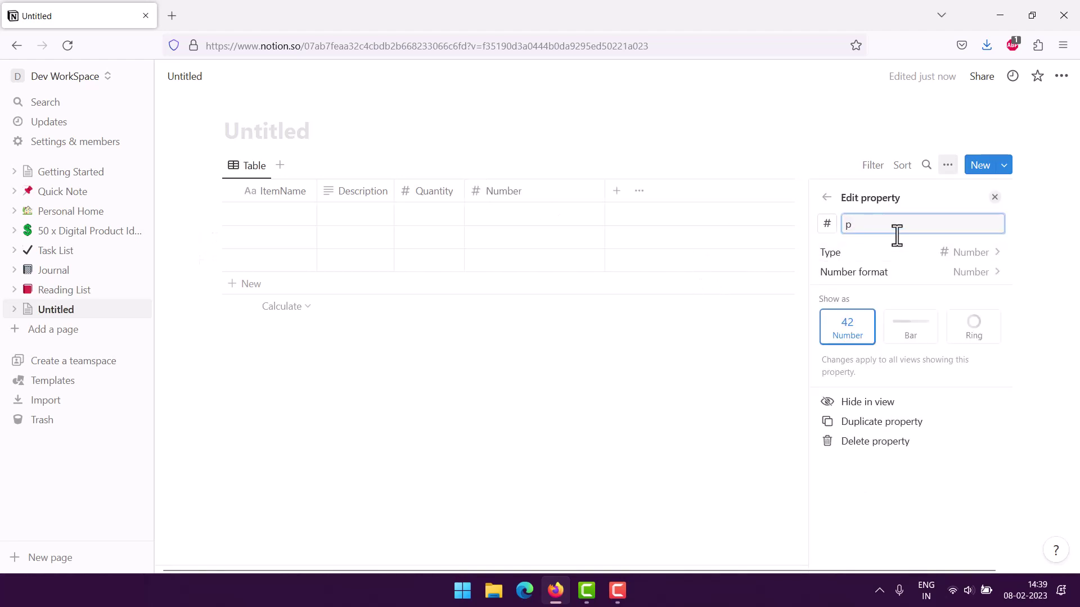
pyautogui.press('BackSpace')
pyautogui.write('Price')
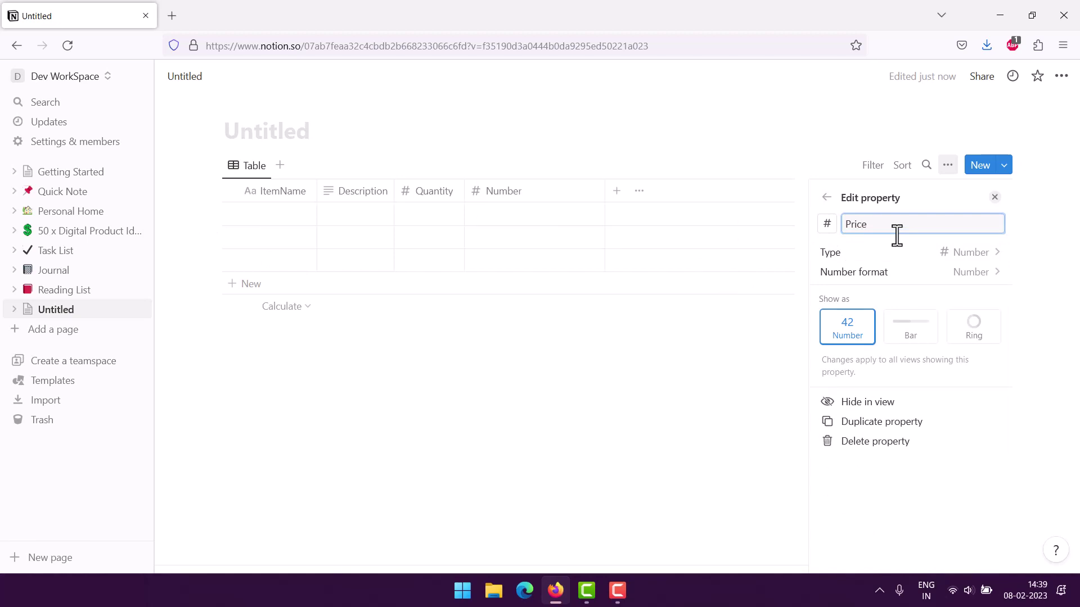
# Step: Set the Price property's number format to US Dollar and narrow the Price column
pyautogui.click(873, 278)
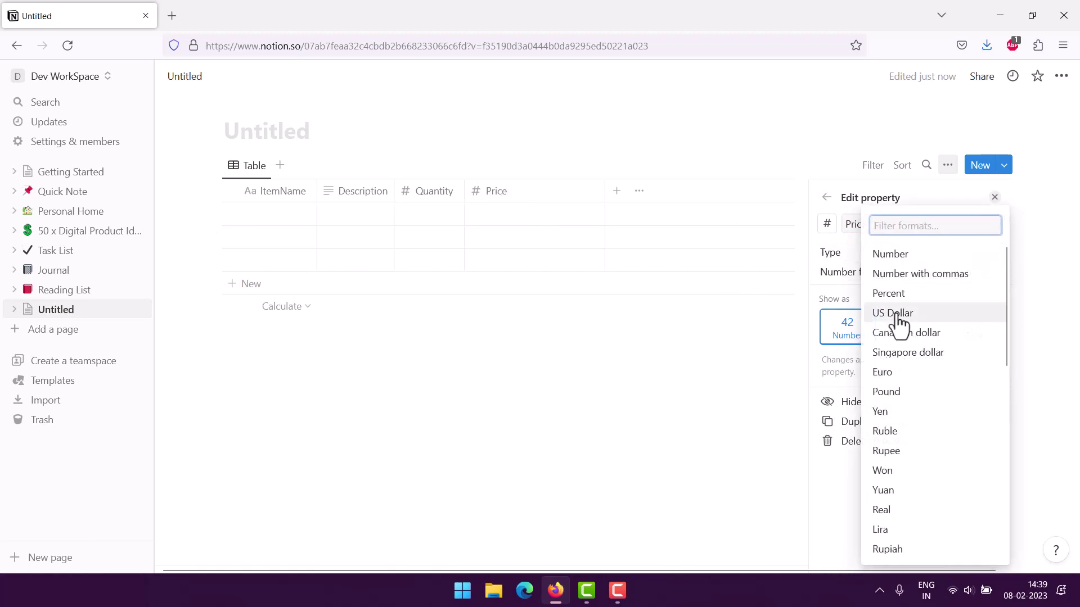
pyautogui.click(844, 332)
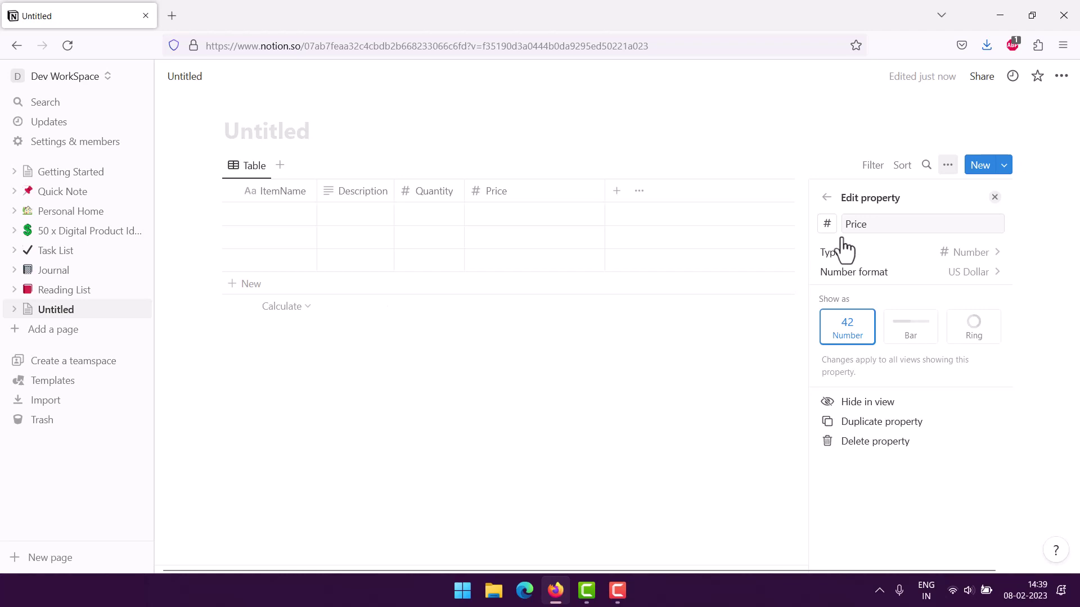
pyautogui.click(827, 197)
pyautogui.moveTo(604, 191); pyautogui.dragTo(528, 195)
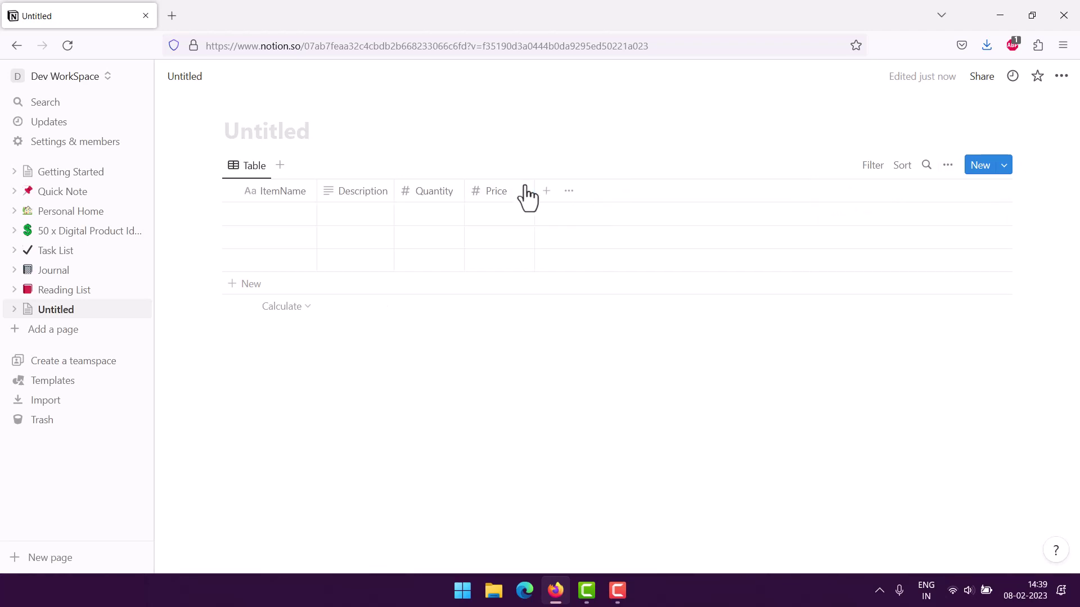
# Step: Add a Formula property named Total and open its formula for editing
pyautogui.click(547, 192)
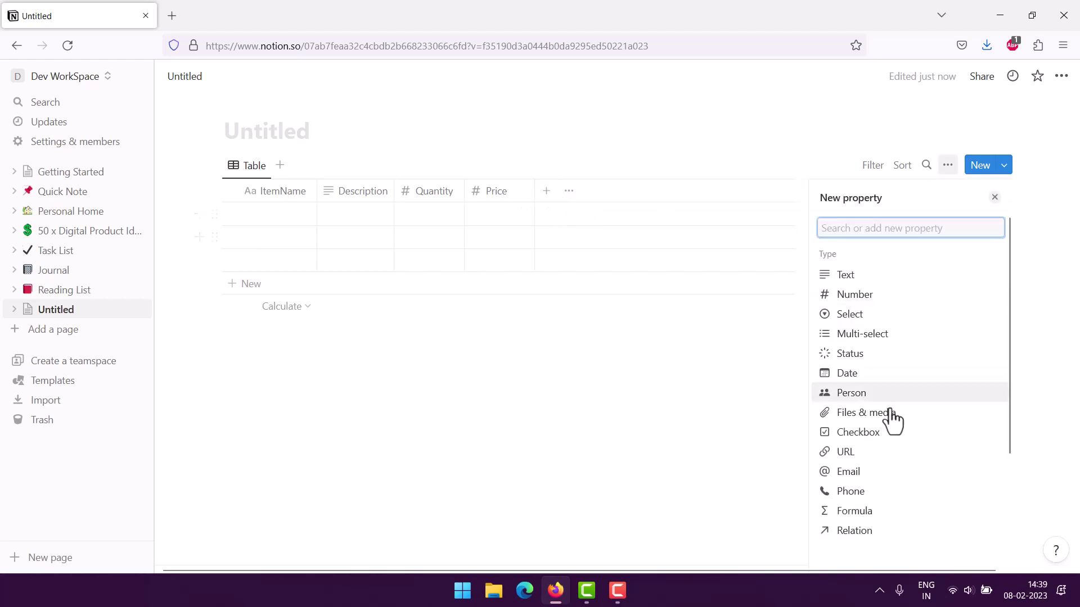
pyautogui.click(875, 512)
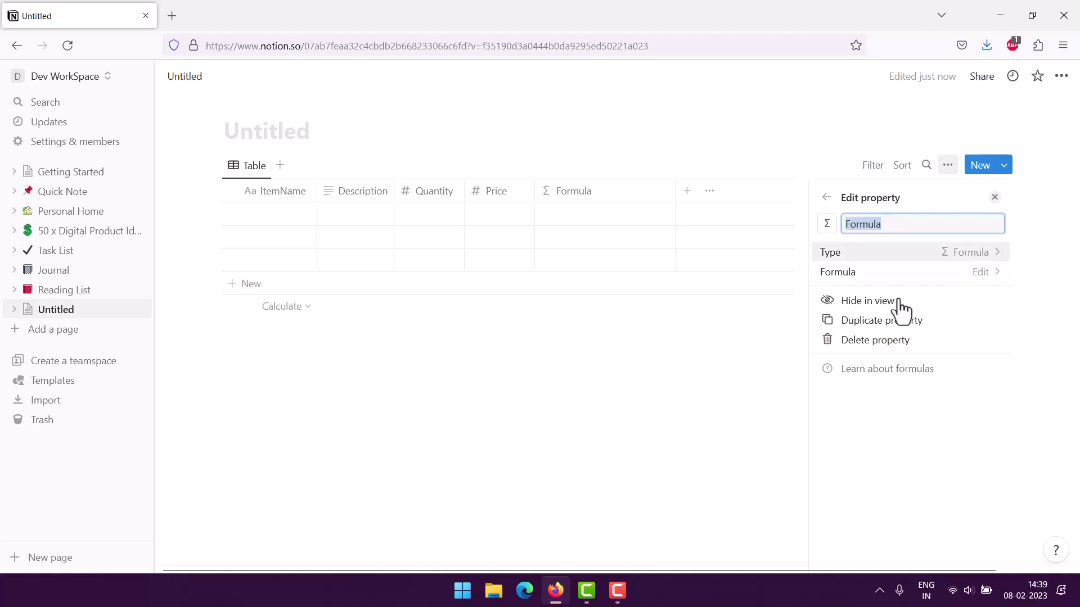
pyautogui.moveTo(896, 222); pyautogui.dragTo(793, 207)
pyautogui.write('Total')
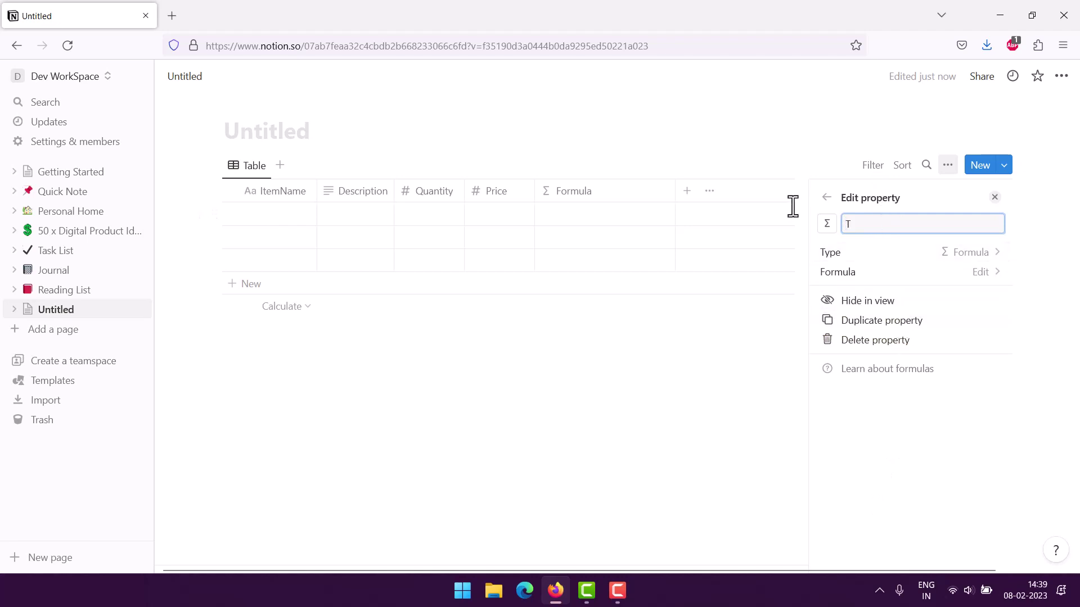
pyautogui.click(858, 278)
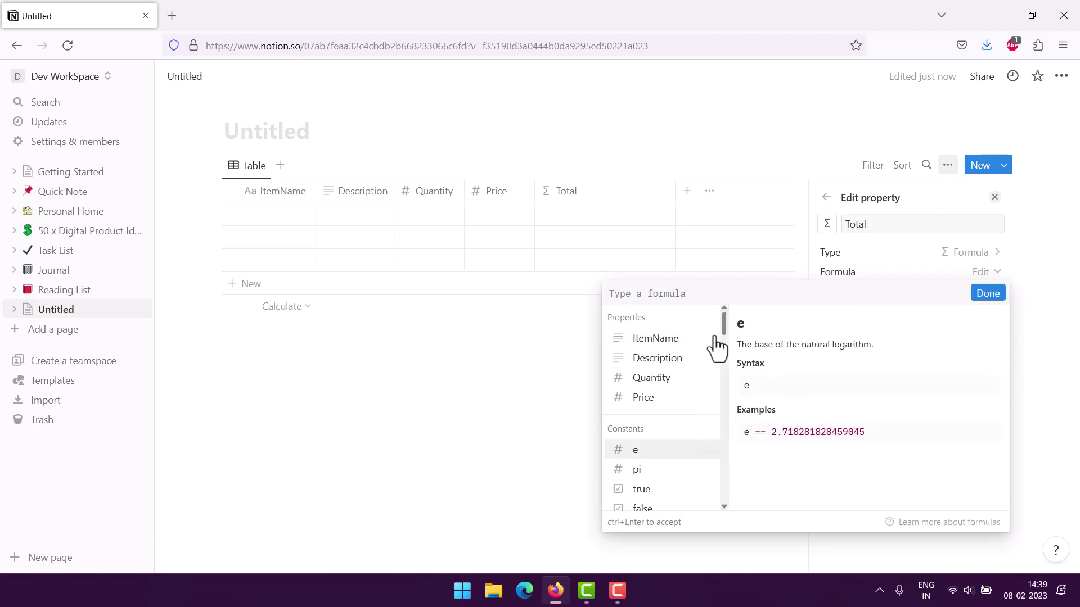
pyautogui.scroll(-2, 670, 388)
pyautogui.scroll(2, 669, 388)
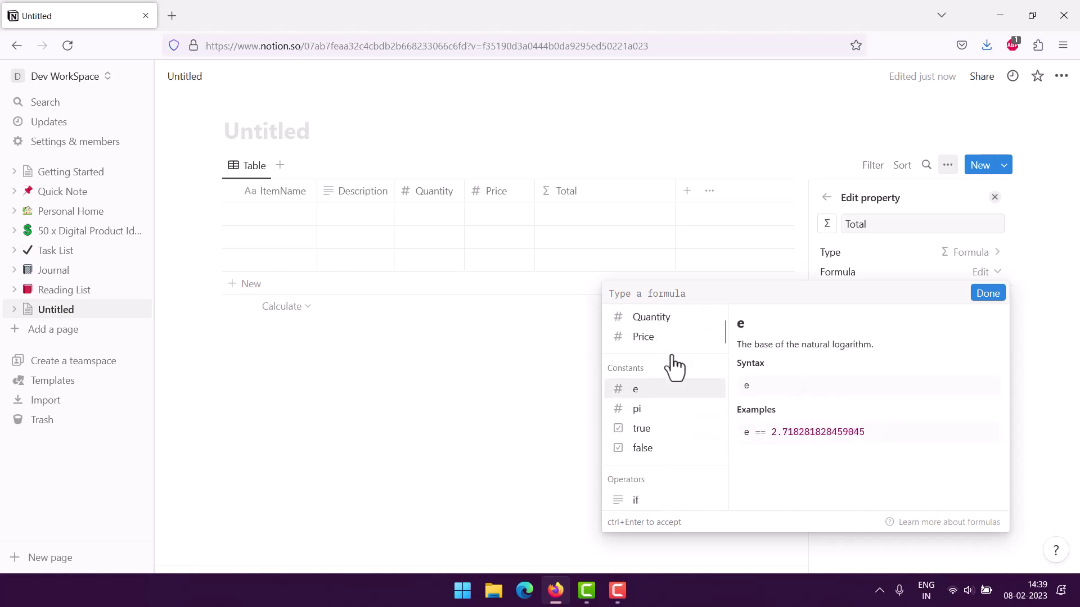
pyautogui.click(652, 383)
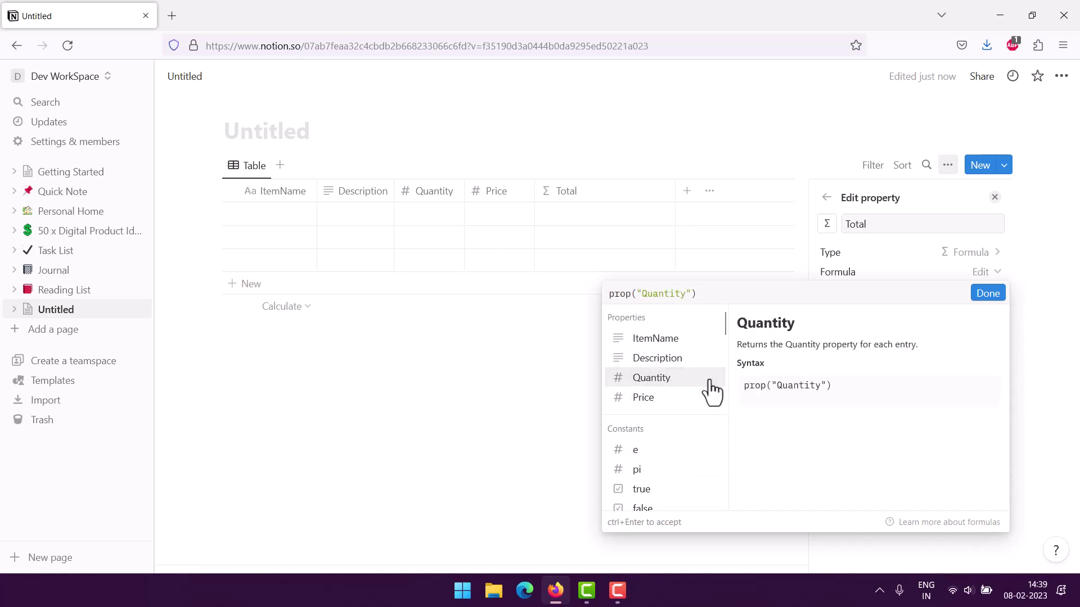
pyautogui.moveTo(698, 295); pyautogui.dragTo(548, 293)
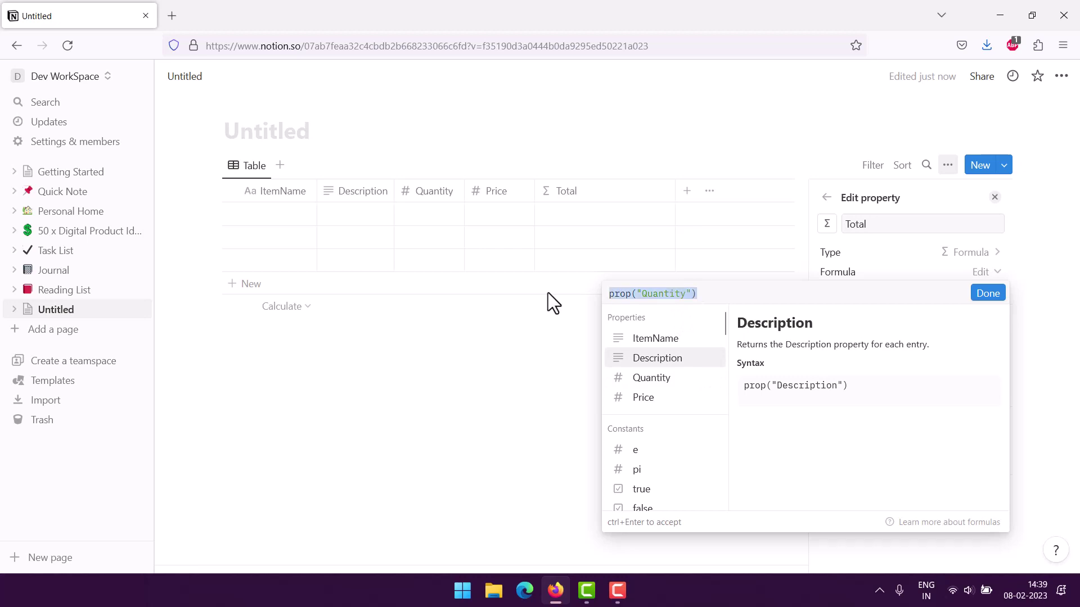
pyautogui.press('BackSpace')
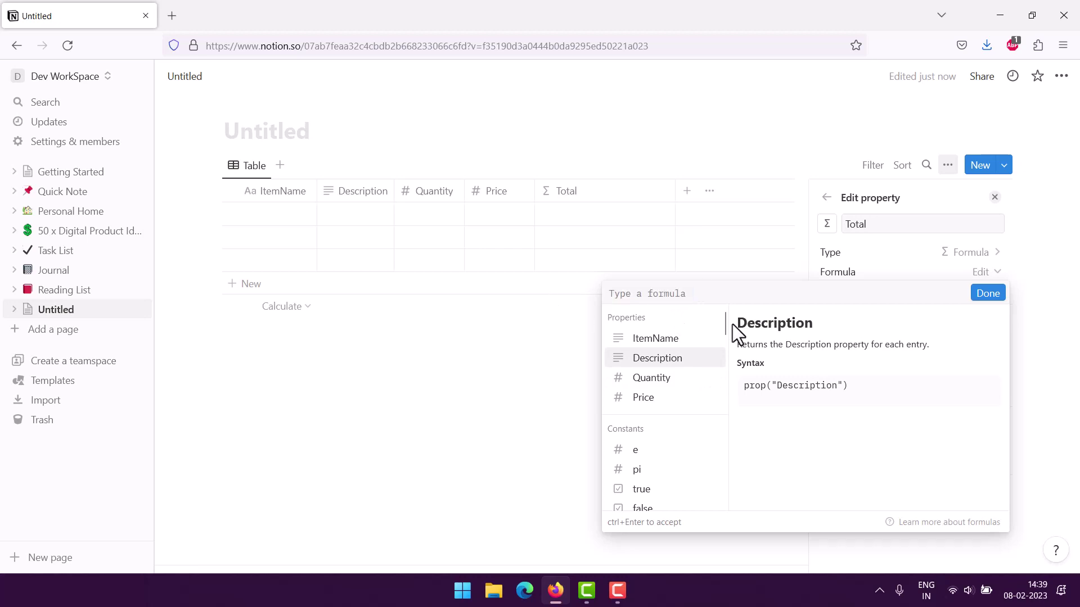
# Step: Set the Total formula to prop("Quantity")*prop("Price") and narrow the Total column
pyautogui.click(671, 381)
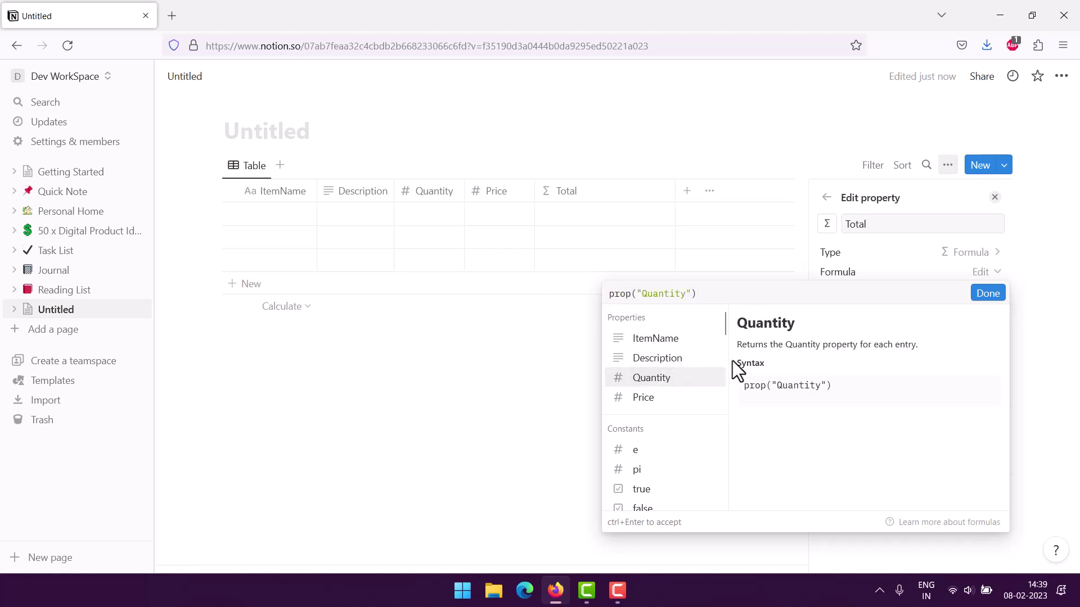
pyautogui.write('*')
pyautogui.click(683, 400)
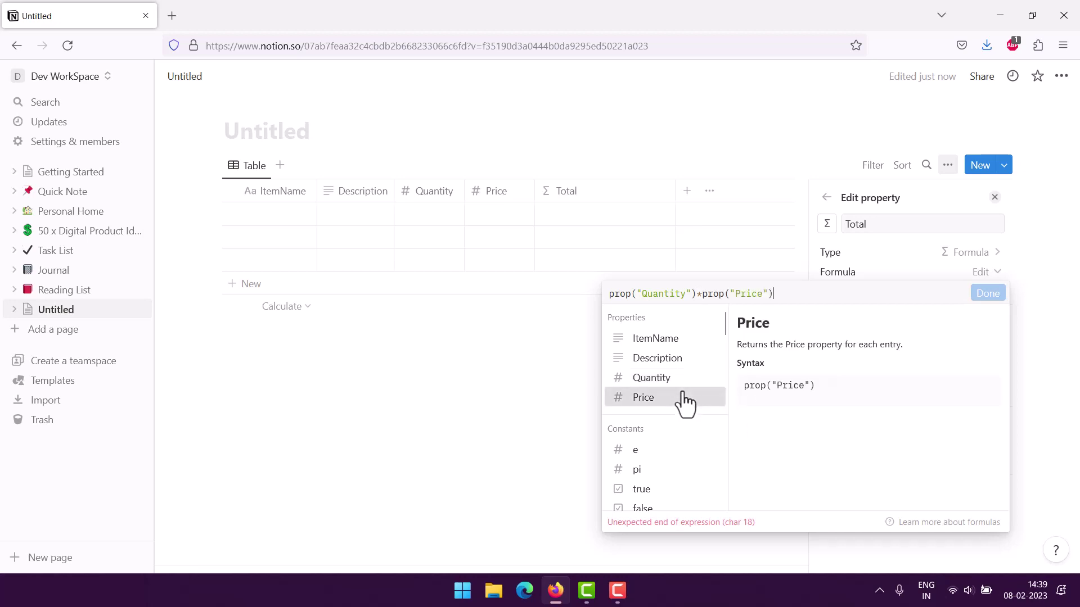
pyautogui.click(986, 295)
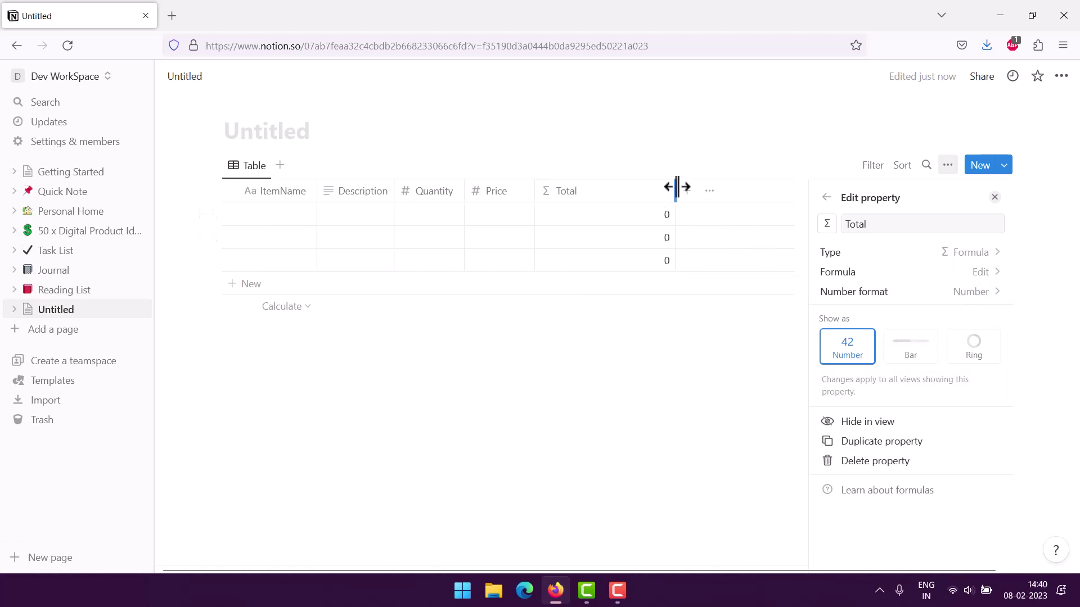
pyautogui.moveTo(675, 191); pyautogui.dragTo(608, 197)
pyautogui.click(994, 198)
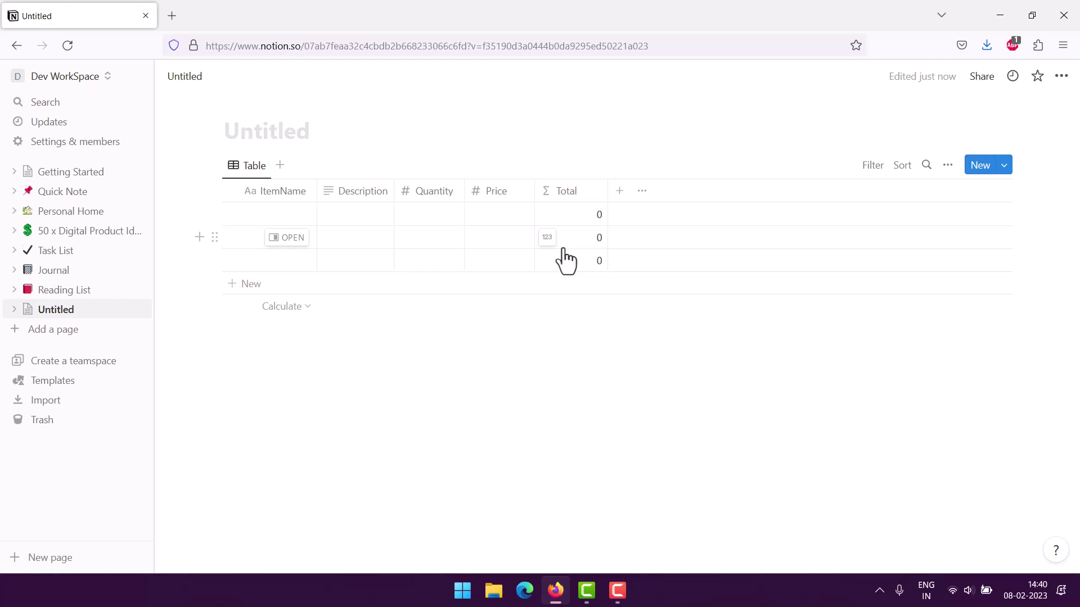
# Step: Title the page "Purchase Order Tracker"
pyautogui.click(315, 130)
pyautogui.write('P')
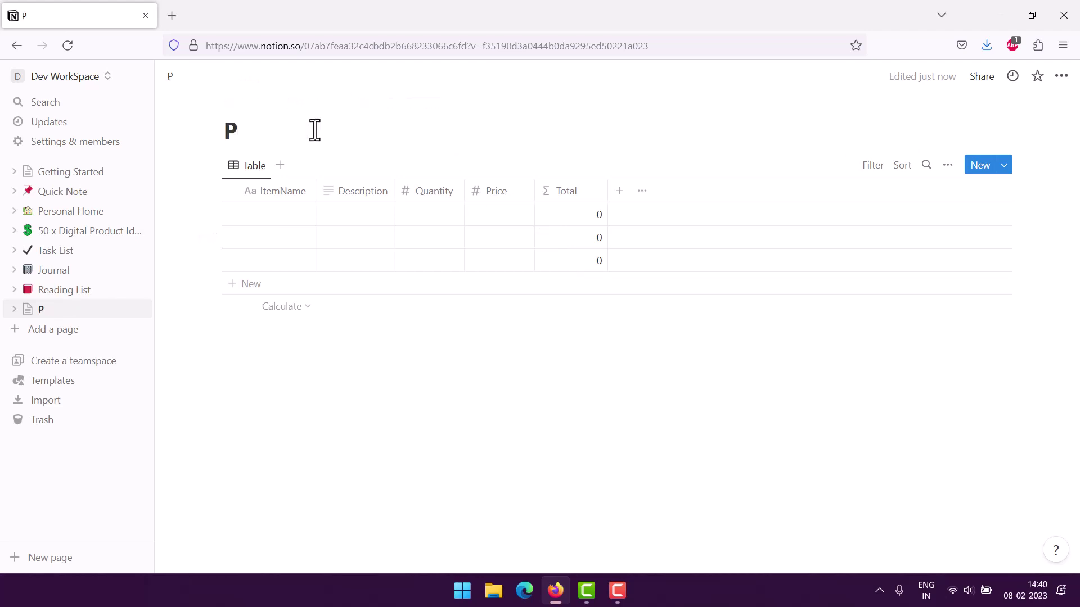
pyautogui.write('urchase Order Tracker')
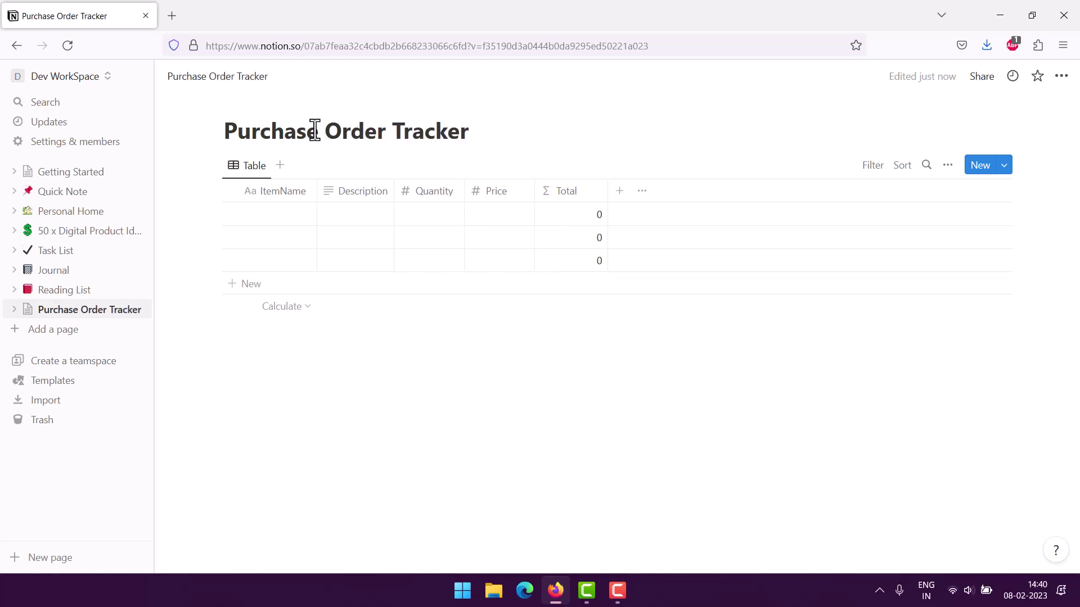
# Step: Fill the first row with item name "Hardware Items" and description "12" cable Lines"
pyautogui.click(253, 214)
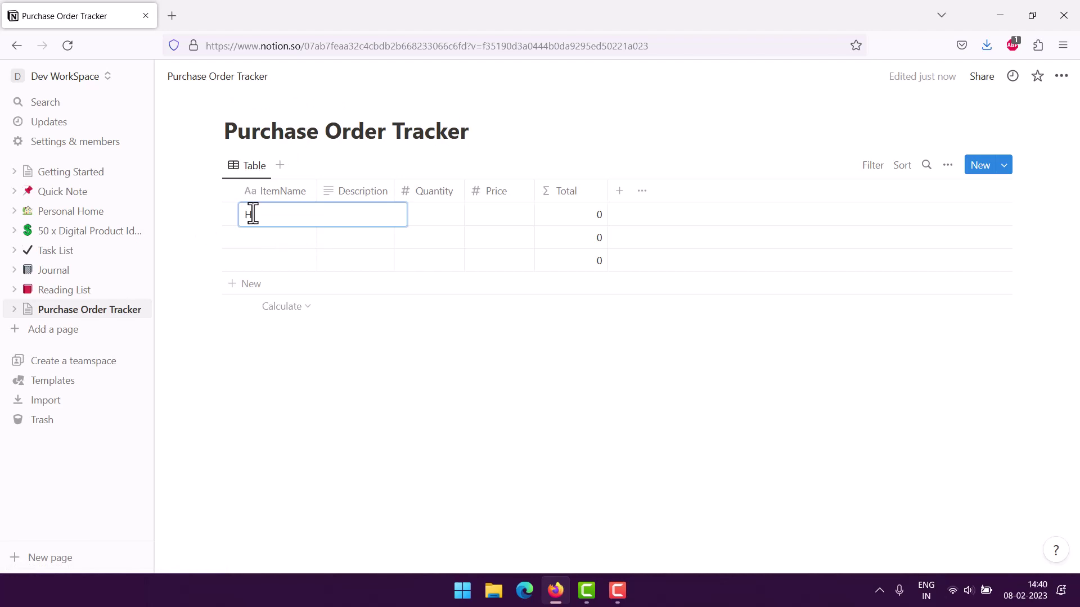
pyautogui.write('Hardware Items')
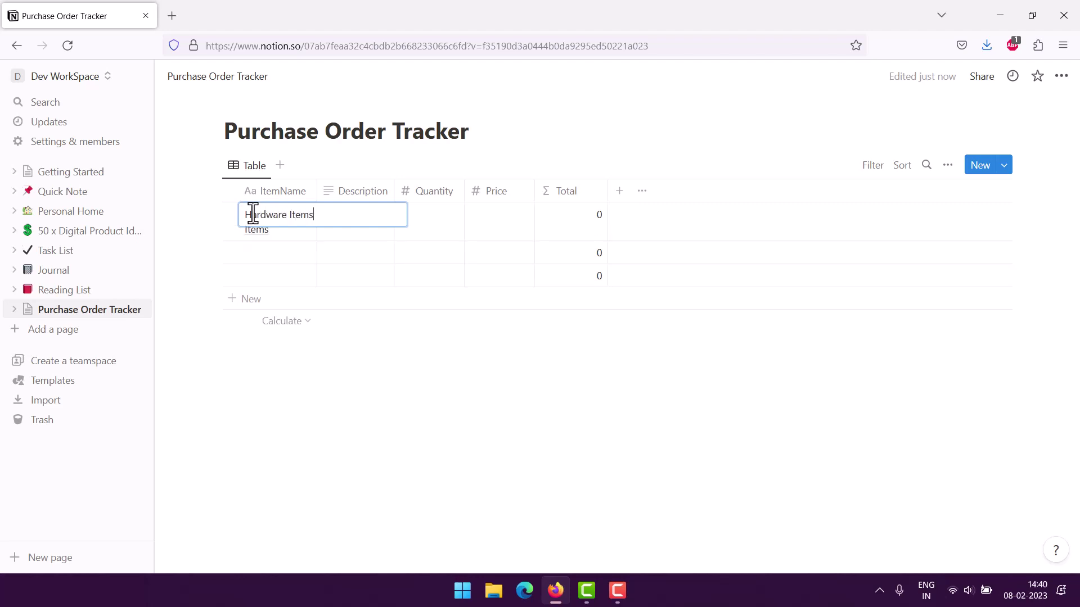
pyautogui.press('Escape')
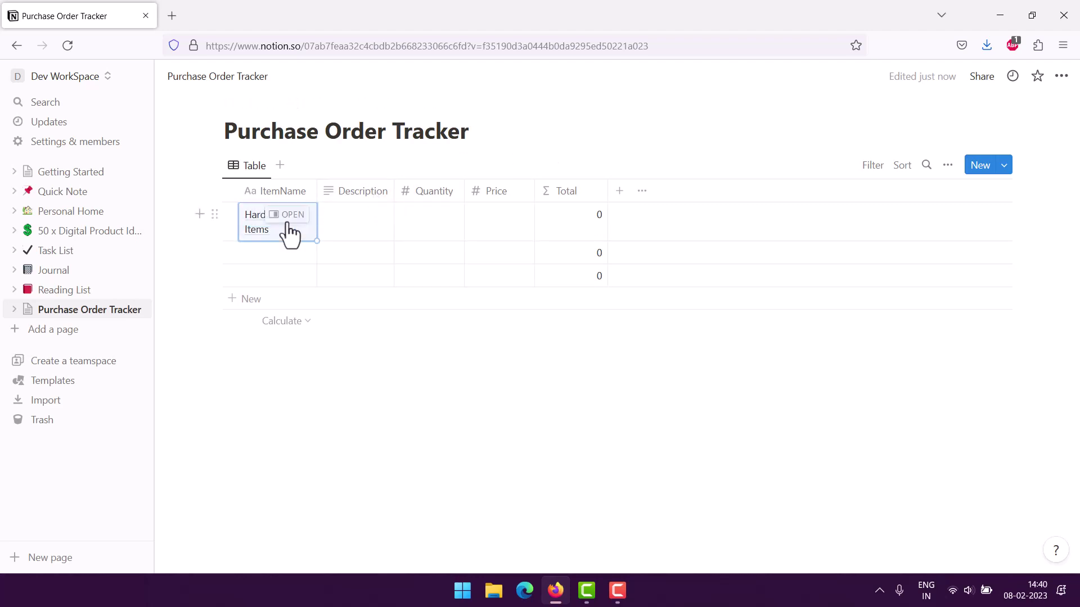
pyautogui.click(356, 230)
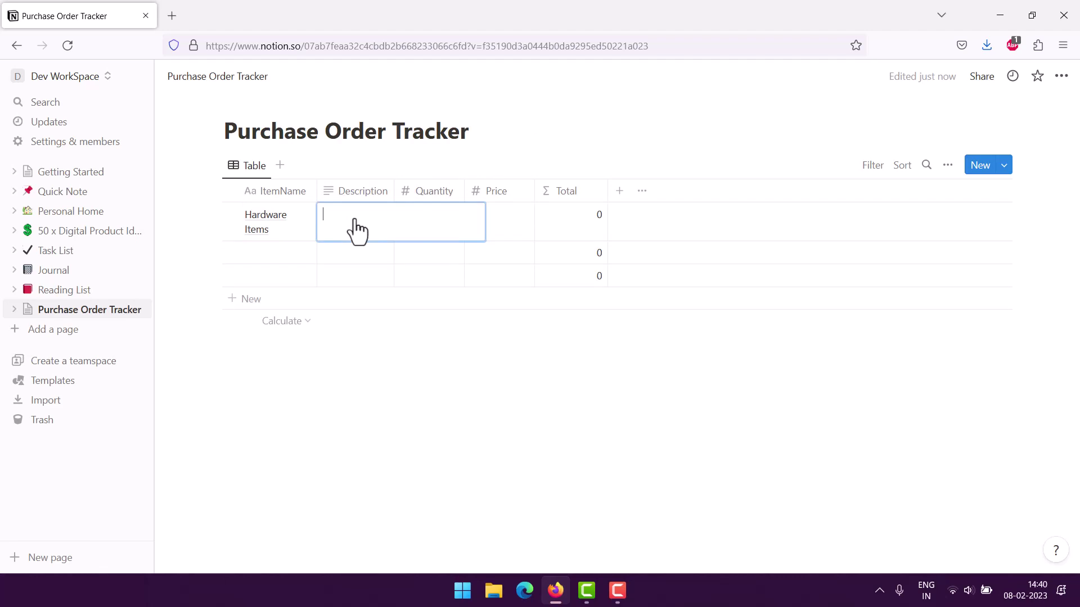
pyautogui.write('12" cable Lines')
pyautogui.press('Escape')
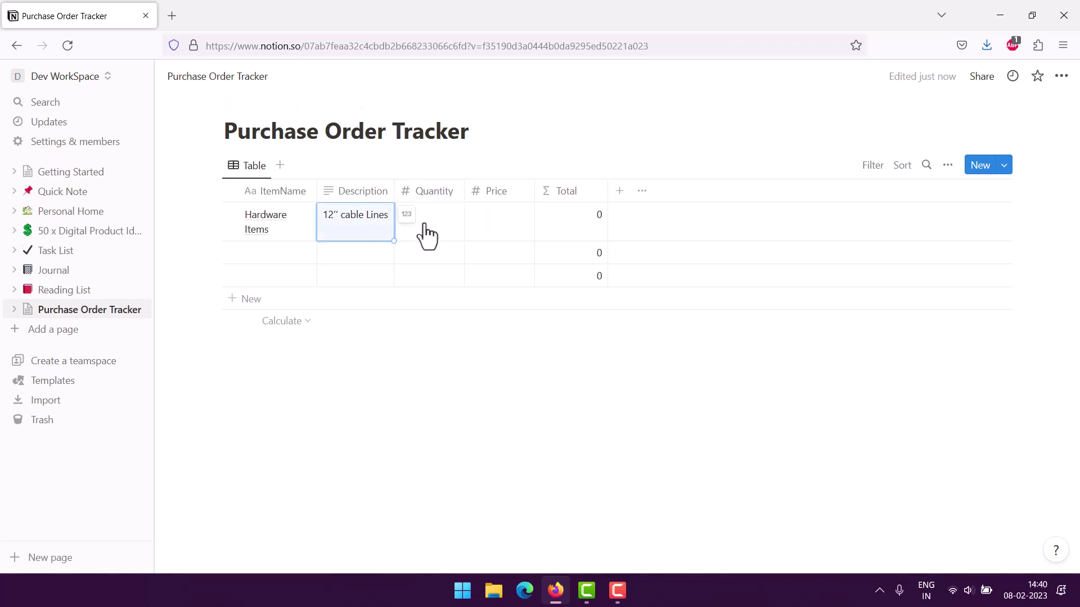
# Step: Set the Hardware Items row's quantity to 2 and its price to 9.99
pyautogui.click(424, 226)
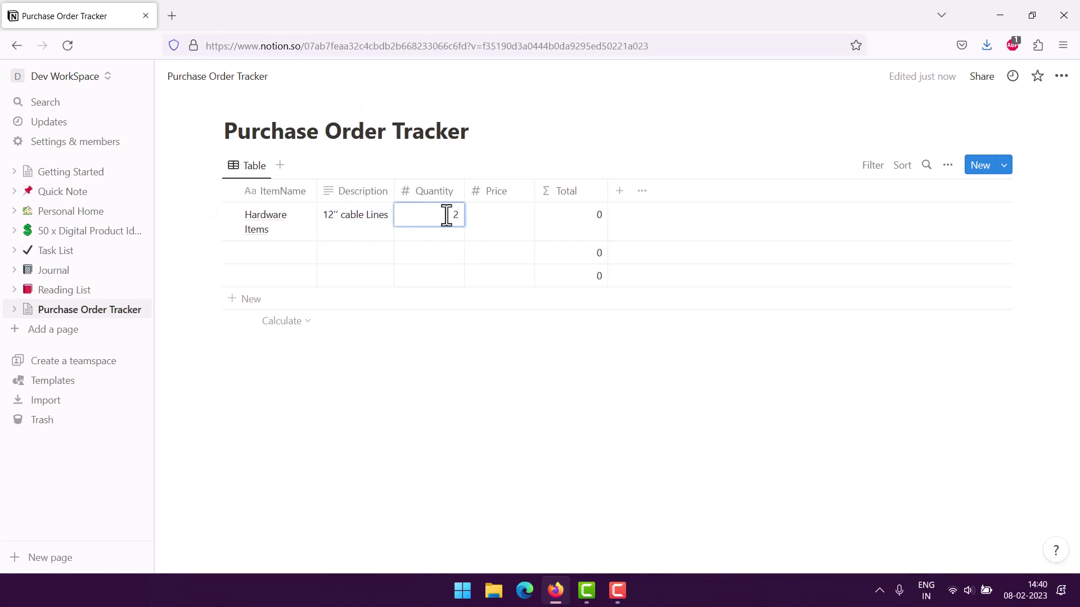
pyautogui.write('2')
pyautogui.press('Escape')
pyautogui.click(512, 217)
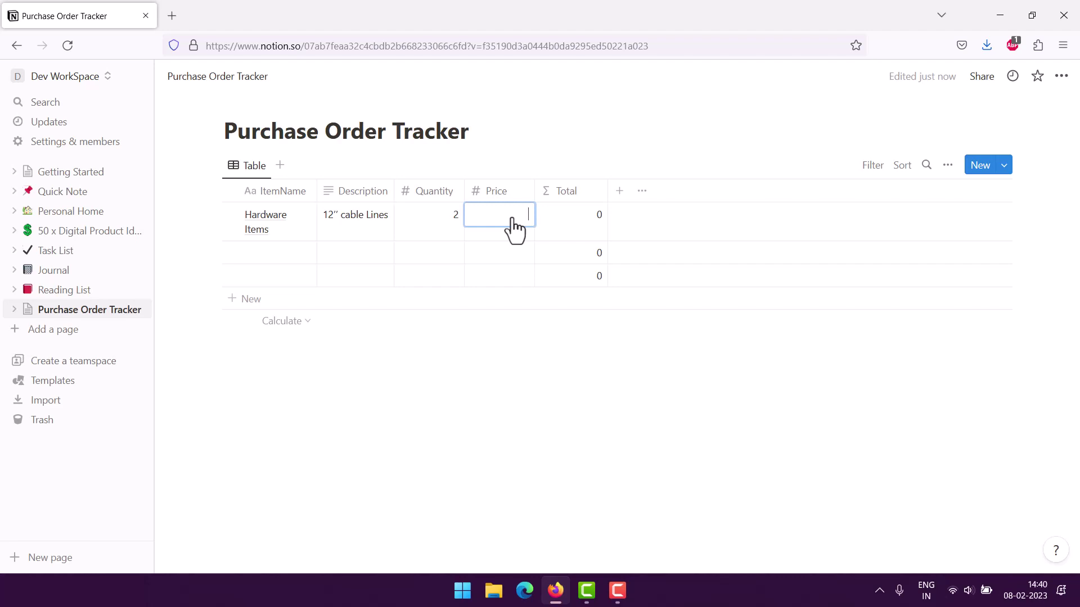
pyautogui.write('9.99')
pyautogui.press('Escape')
pyautogui.press('Escape')
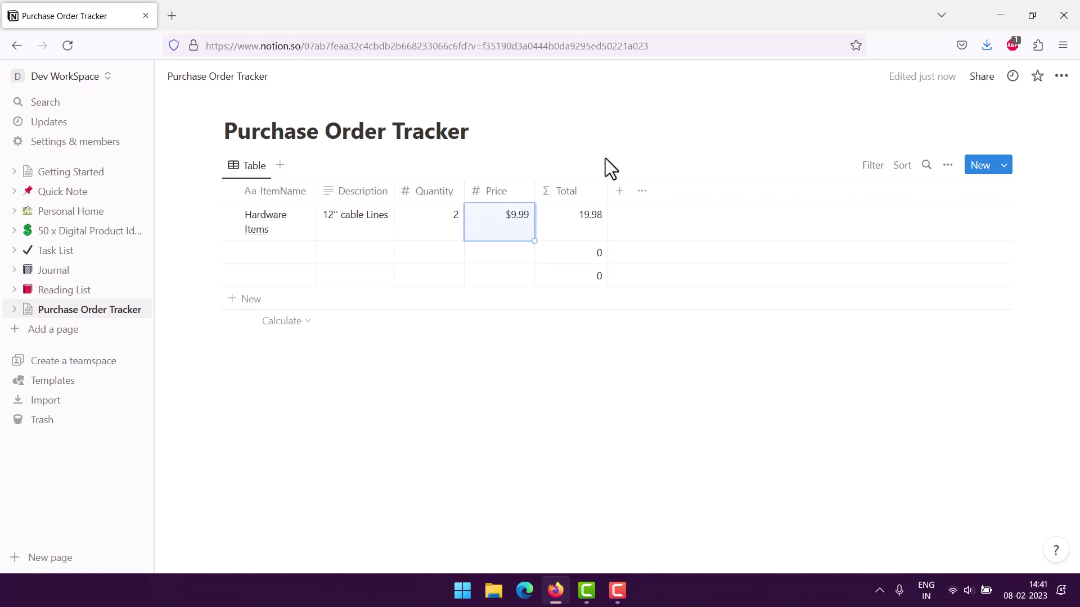
# Step: Fill the second row with item name "Stationary" and description "Rubber Stamps & Letter head"
pyautogui.click(253, 252)
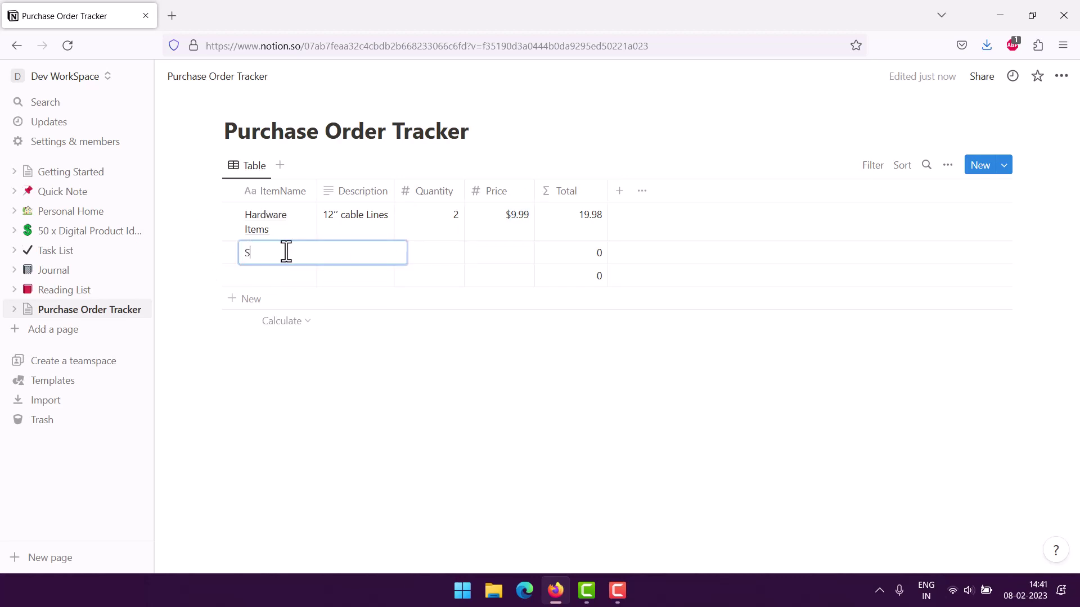
pyautogui.write('Stationary')
pyautogui.press('Tab')
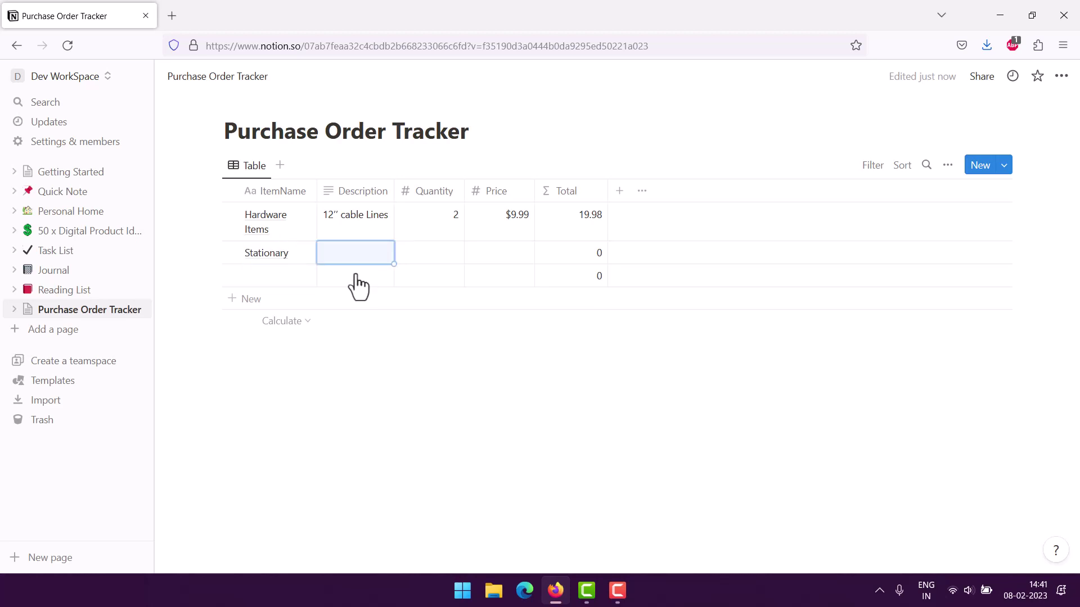
pyautogui.click(359, 253)
pyautogui.write('Ru')
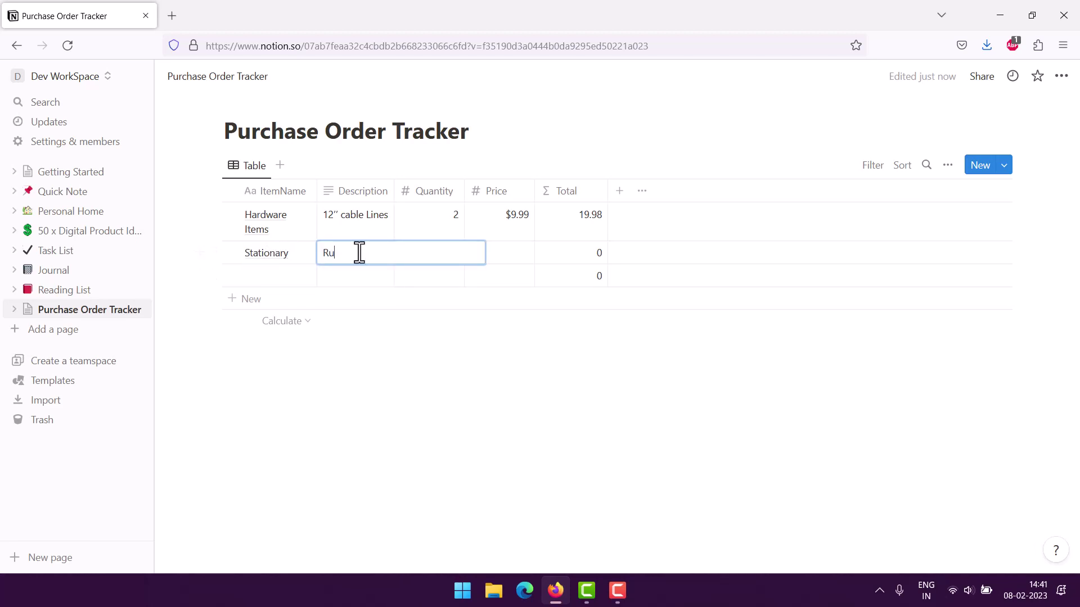
pyautogui.write('bber Stamps ')
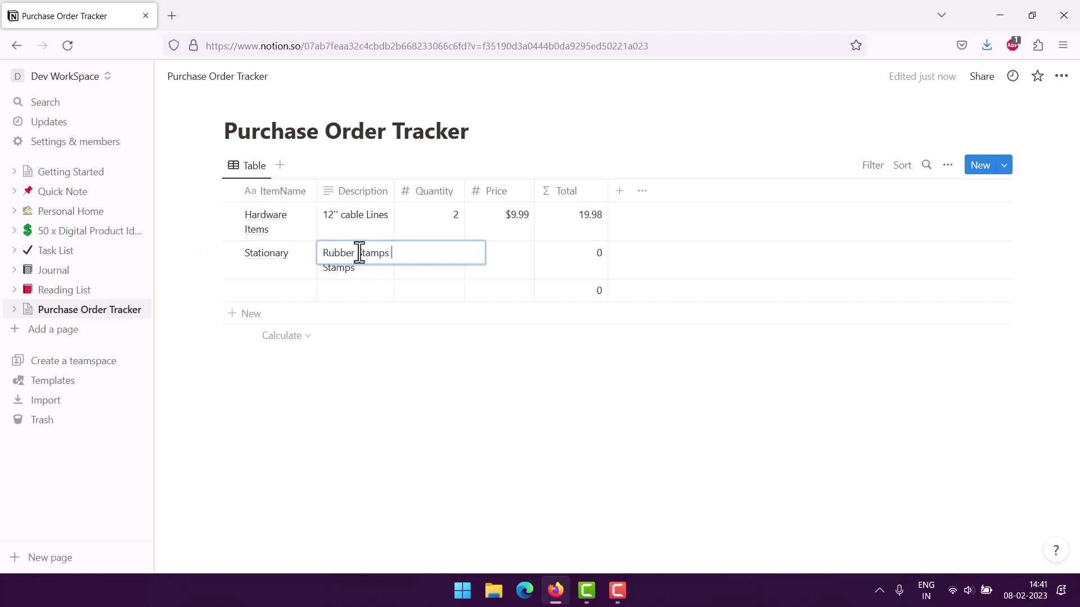
pyautogui.write('& Letter head')
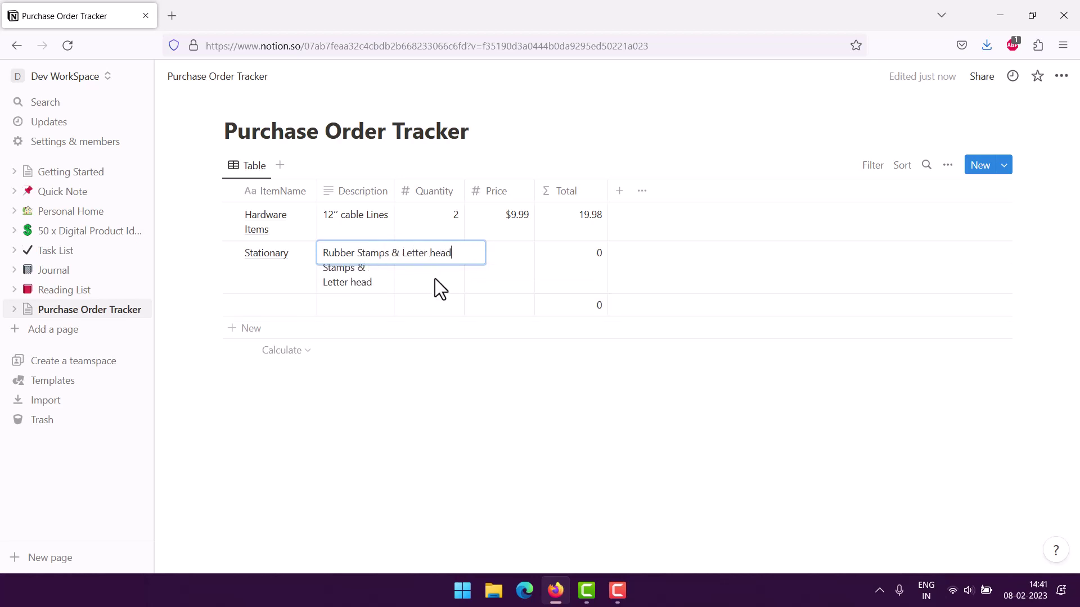
pyautogui.press('Escape')
# Step: Set the Stationary row's quantity to 2 and its price to 14.95
pyautogui.click(443, 277)
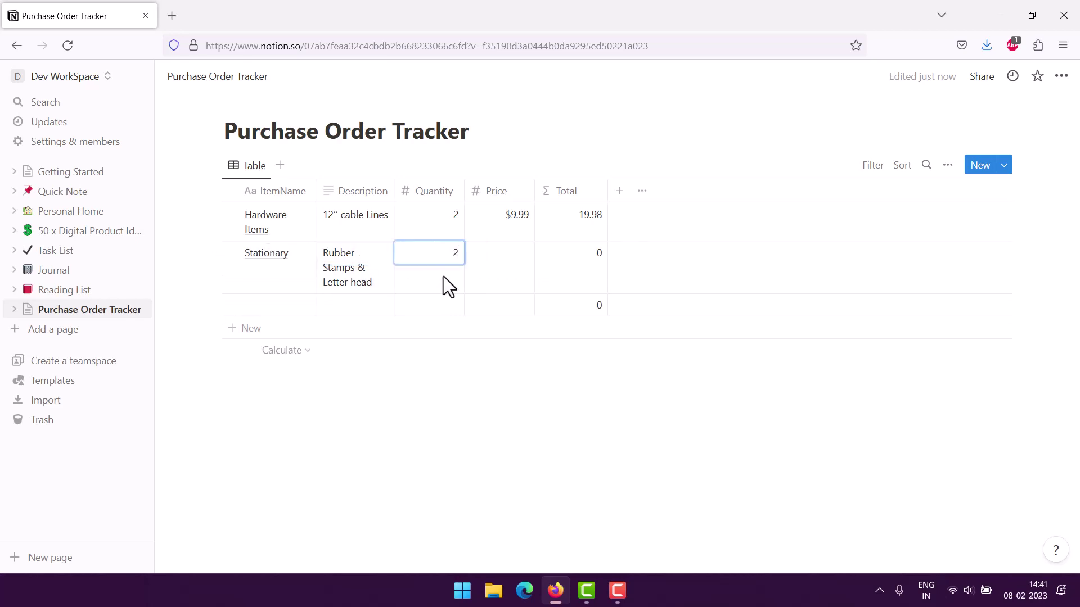
pyautogui.click(506, 260)
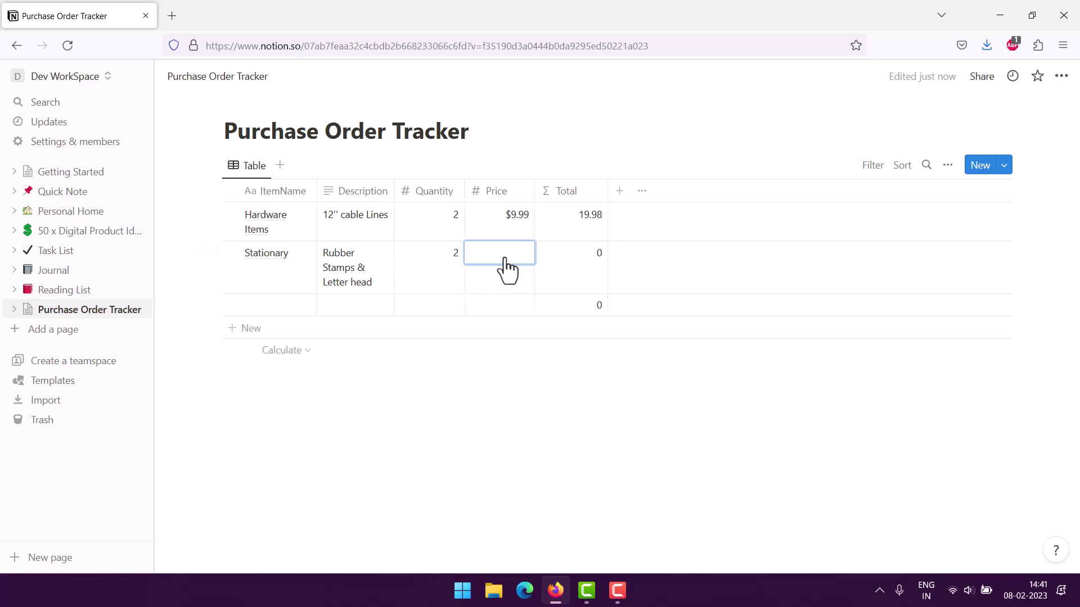
pyautogui.write('14.95')
pyautogui.click(652, 144)
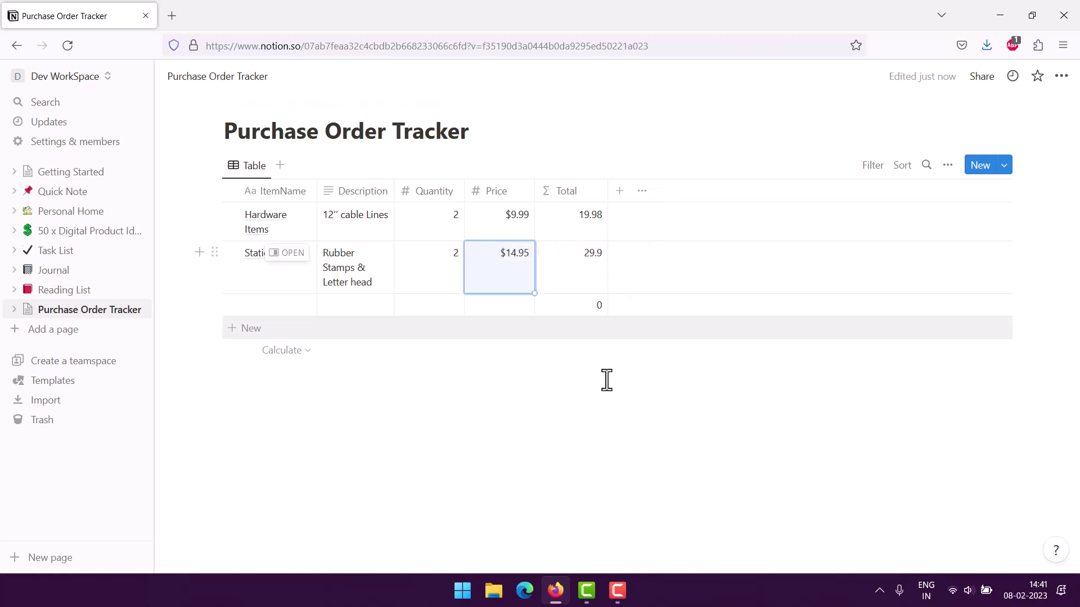
pyautogui.click(604, 424)
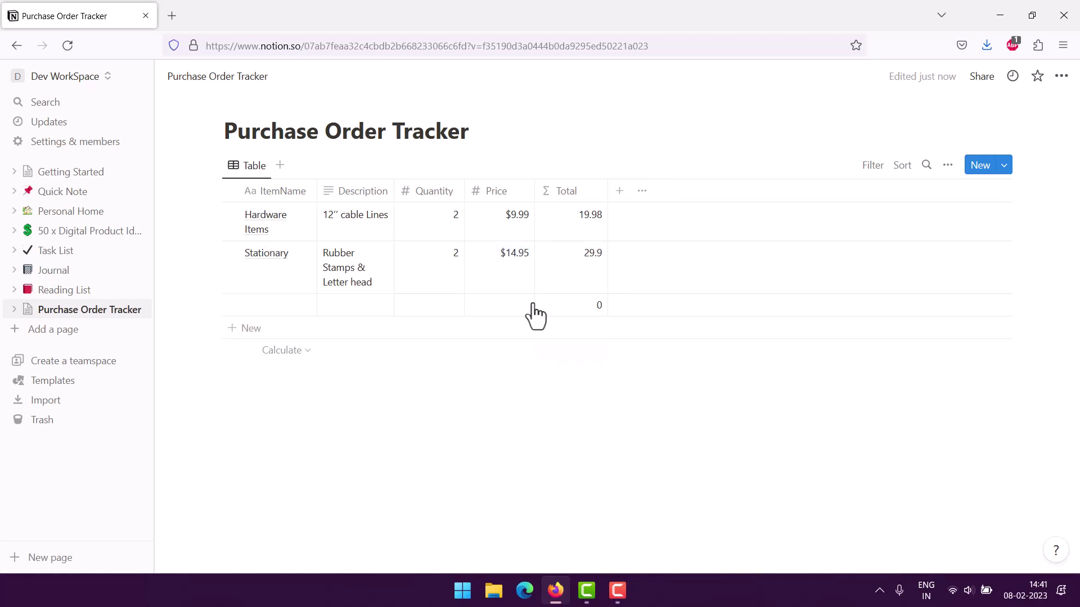